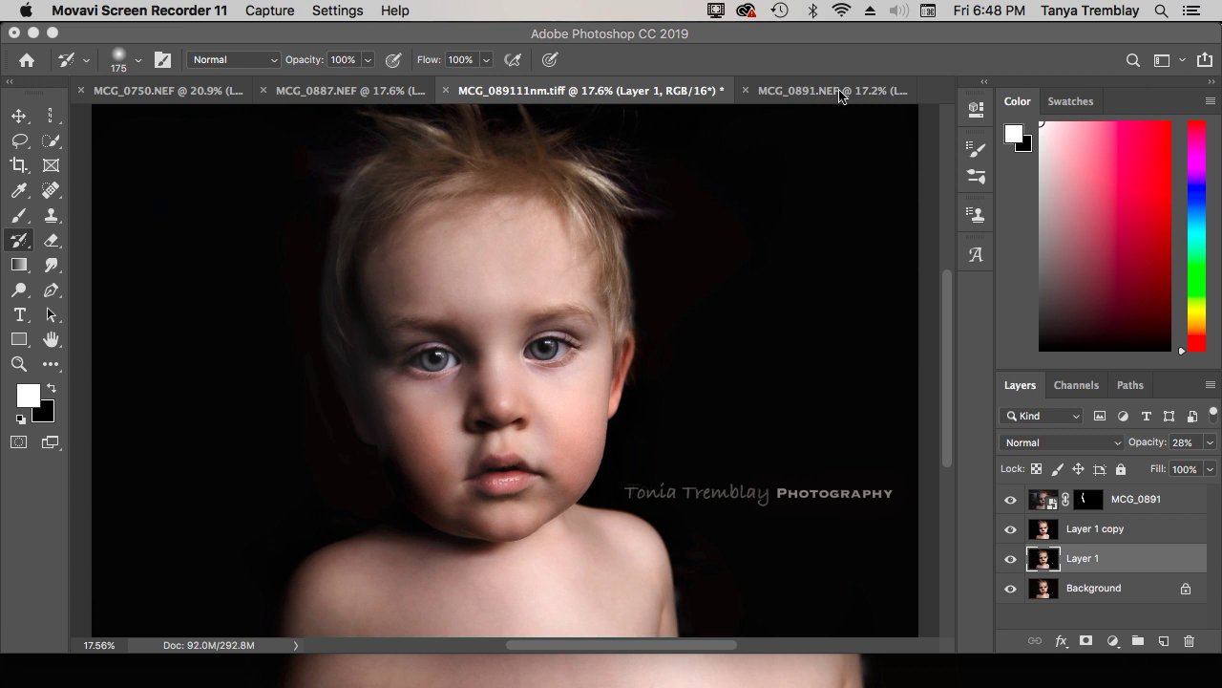
- Compare the original portrait MCG_0891.NEF with the finished edit MCG_089111nm.tiff, ending on the original document
click(842, 92)
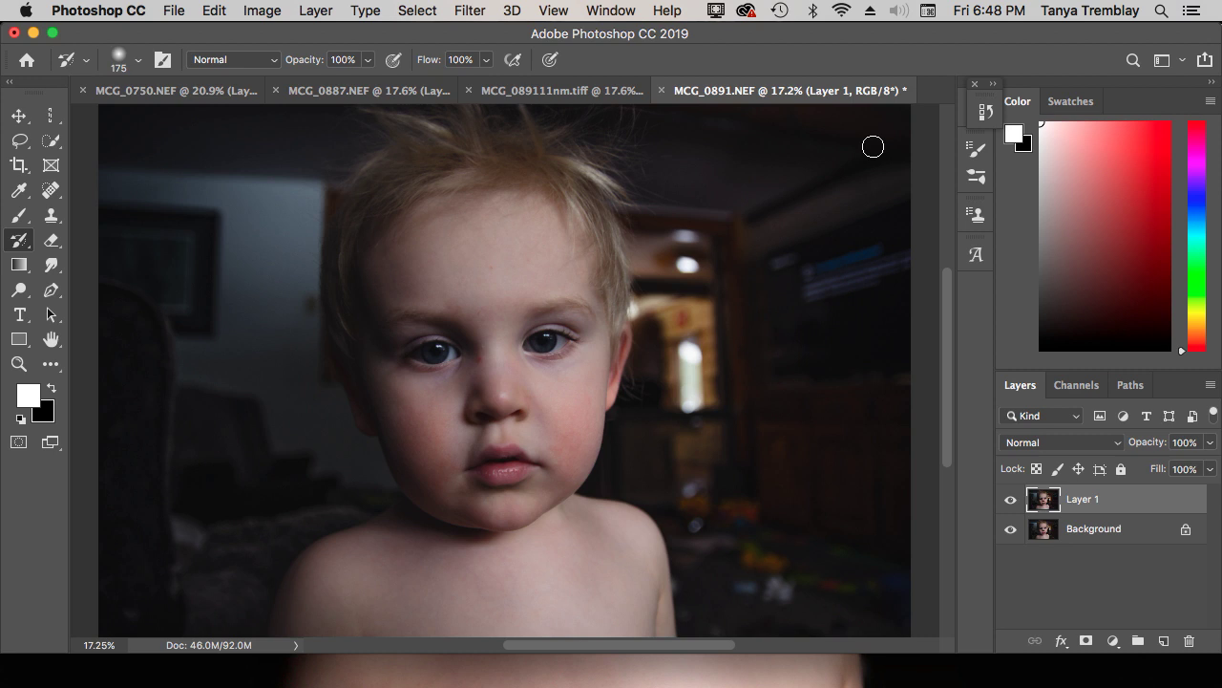
click(543, 91)
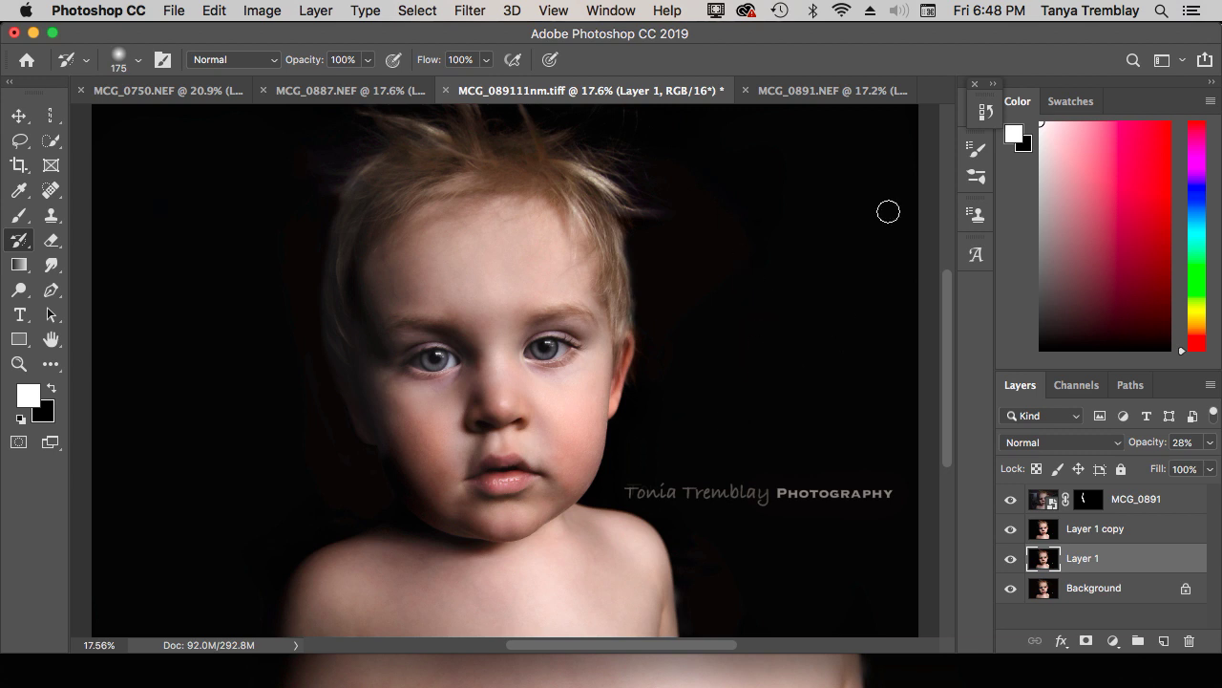
click(807, 94)
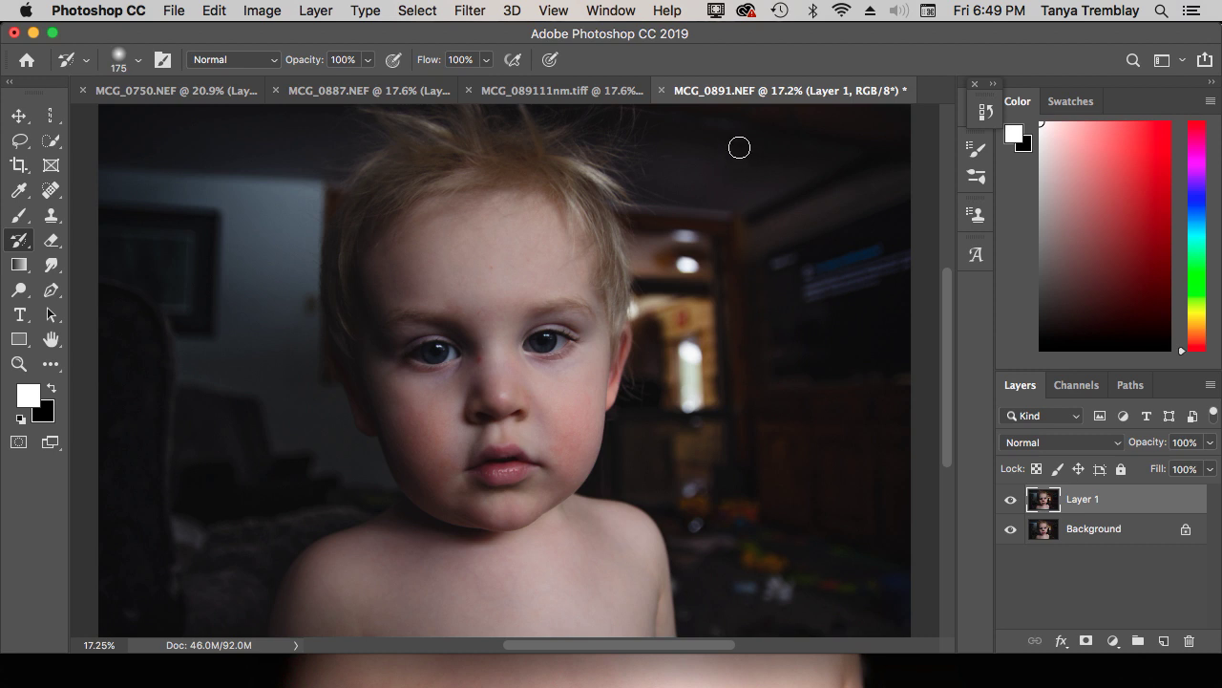
click(607, 95)
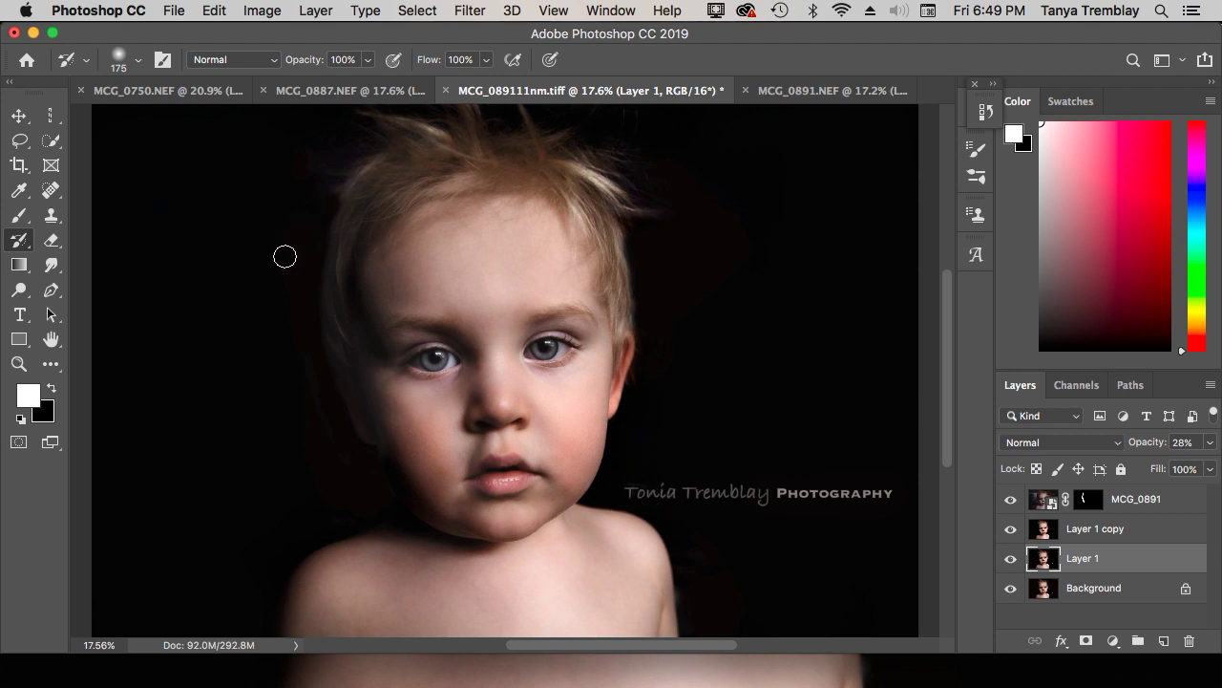
click(826, 90)
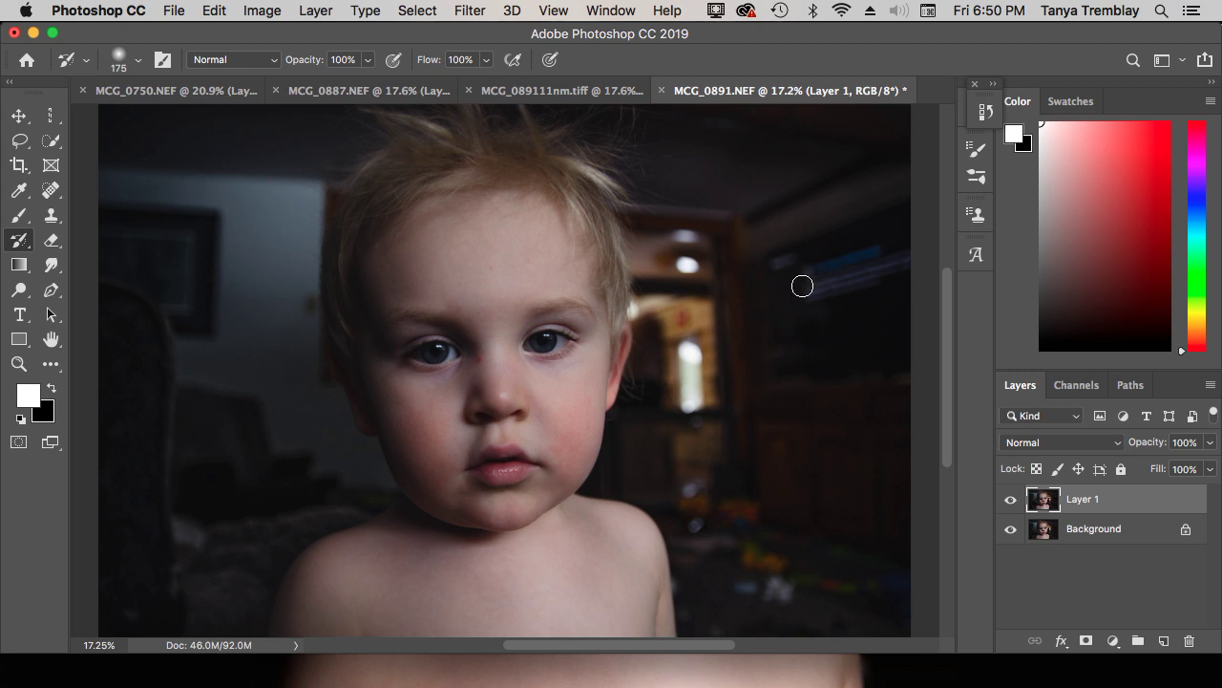
- Delete Layer 1 and duplicate the Background layer
right_click(1096, 505)
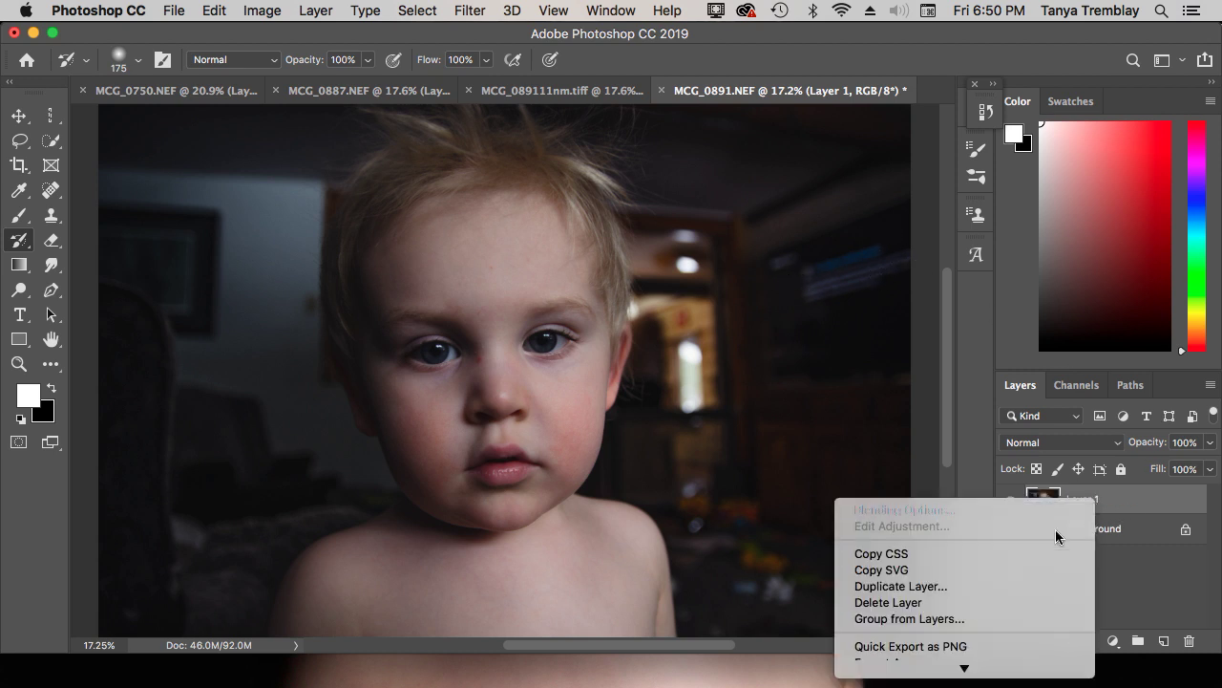
click(997, 602)
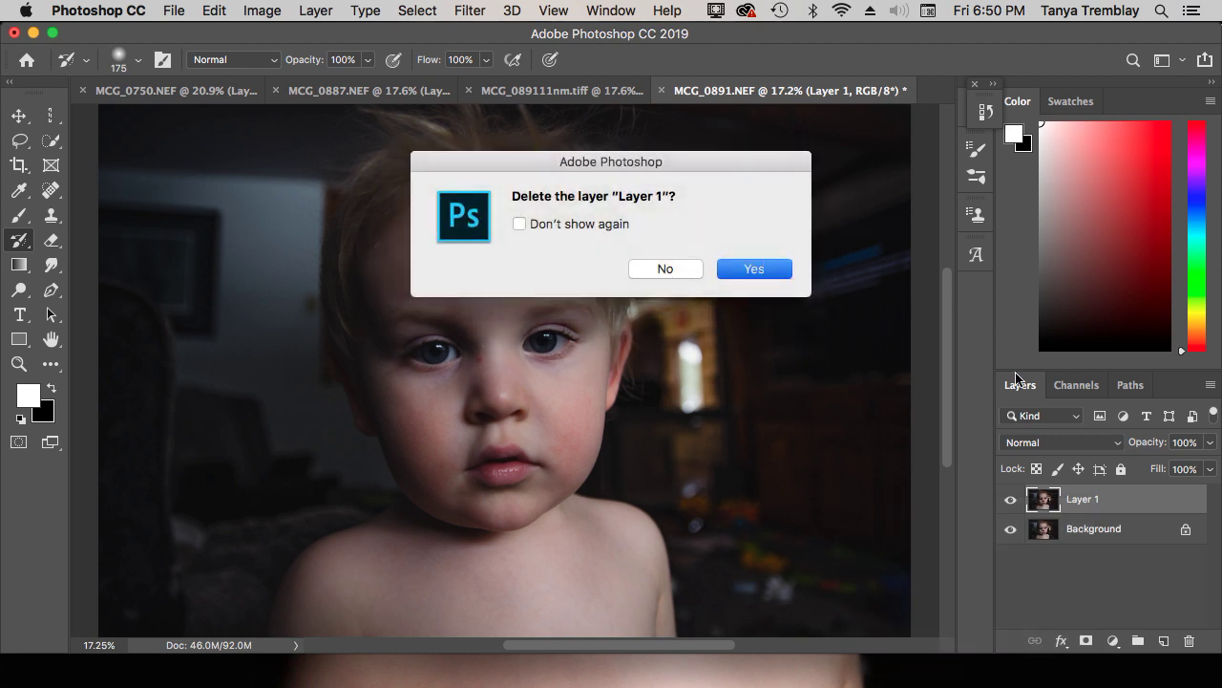
key(Return)
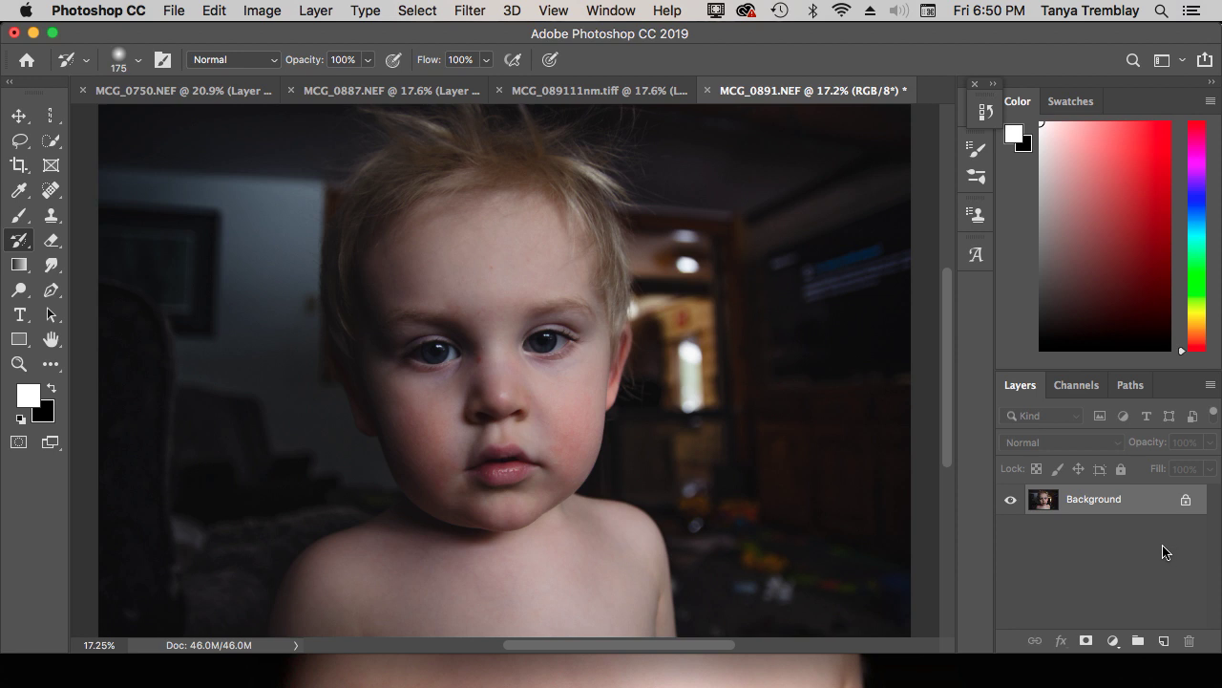
key(super+j)
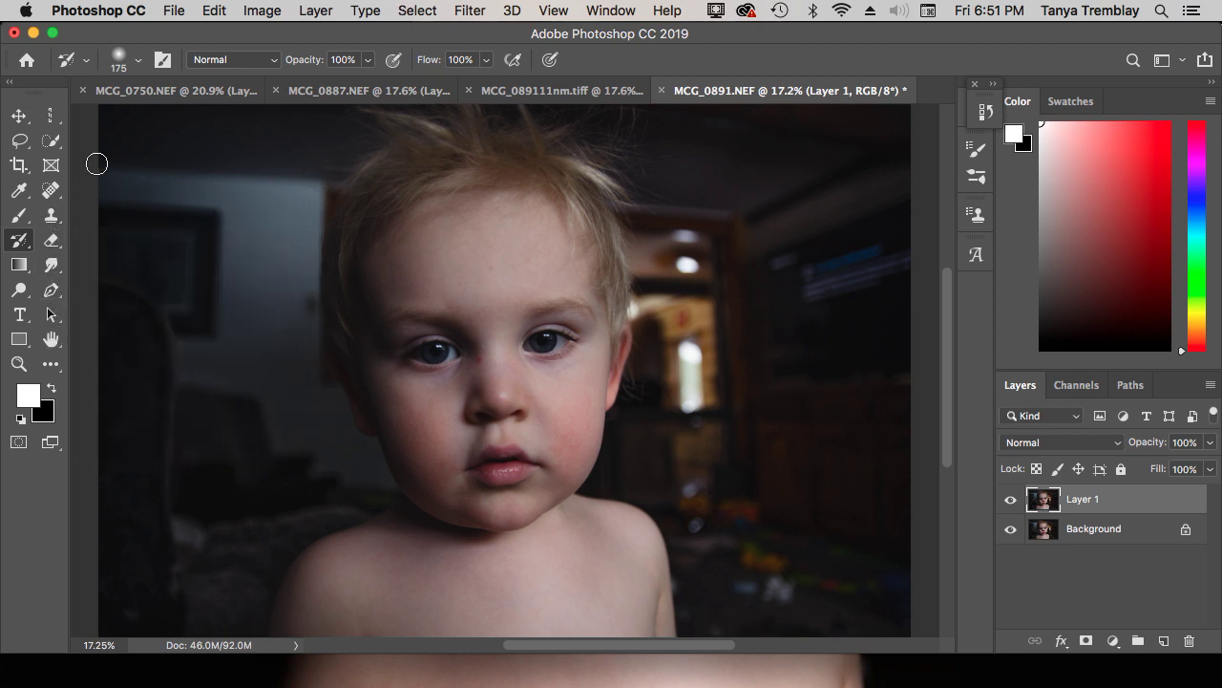
- Delete Layer 1 so that only the Background layer remains in MCG_0891.NEF
click(318, 10)
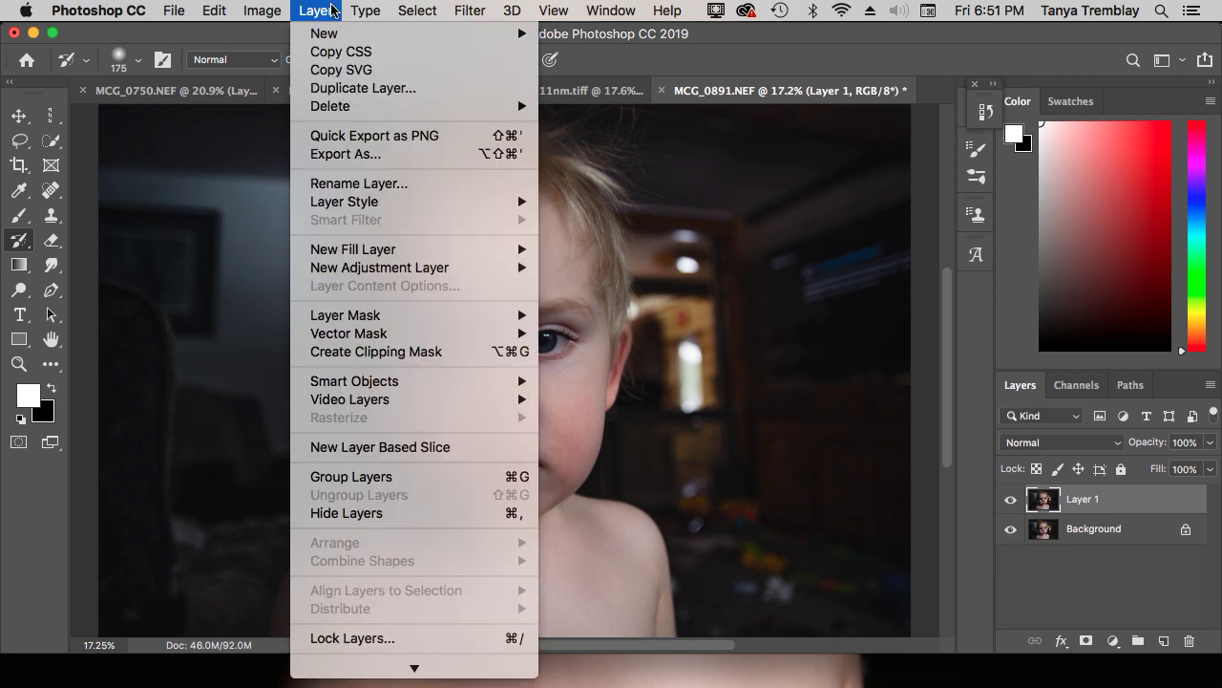
click(331, 12)
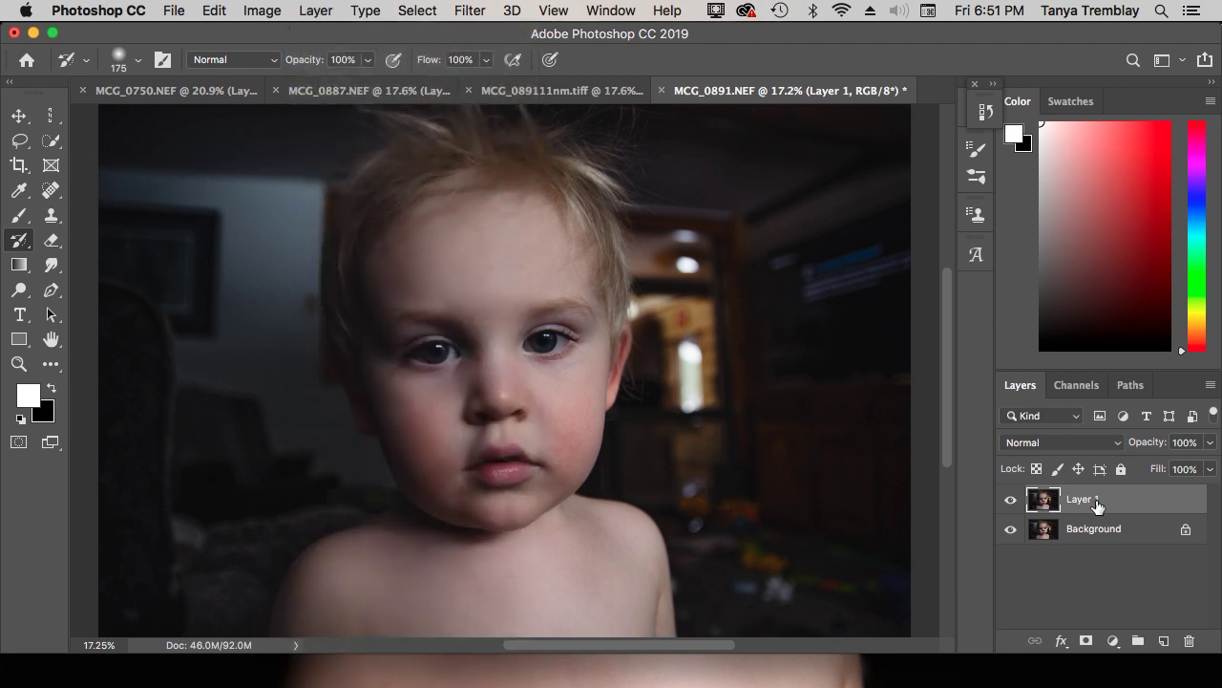
right_click(1094, 499)
click(1017, 598)
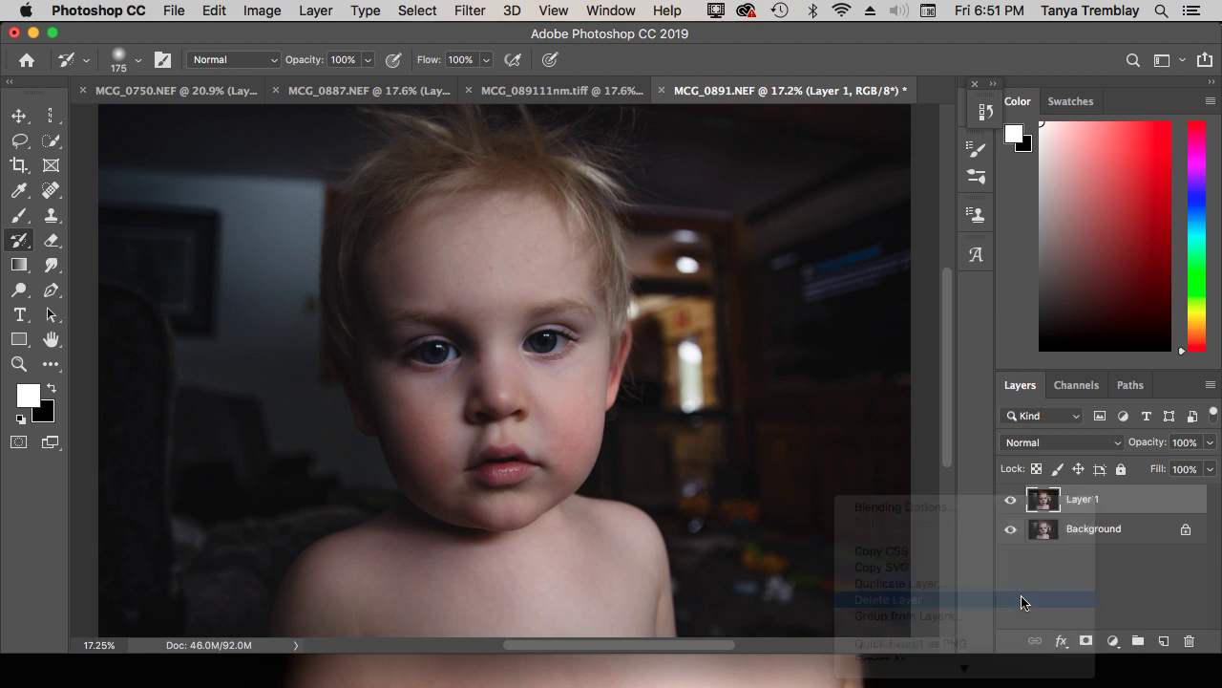
click(751, 270)
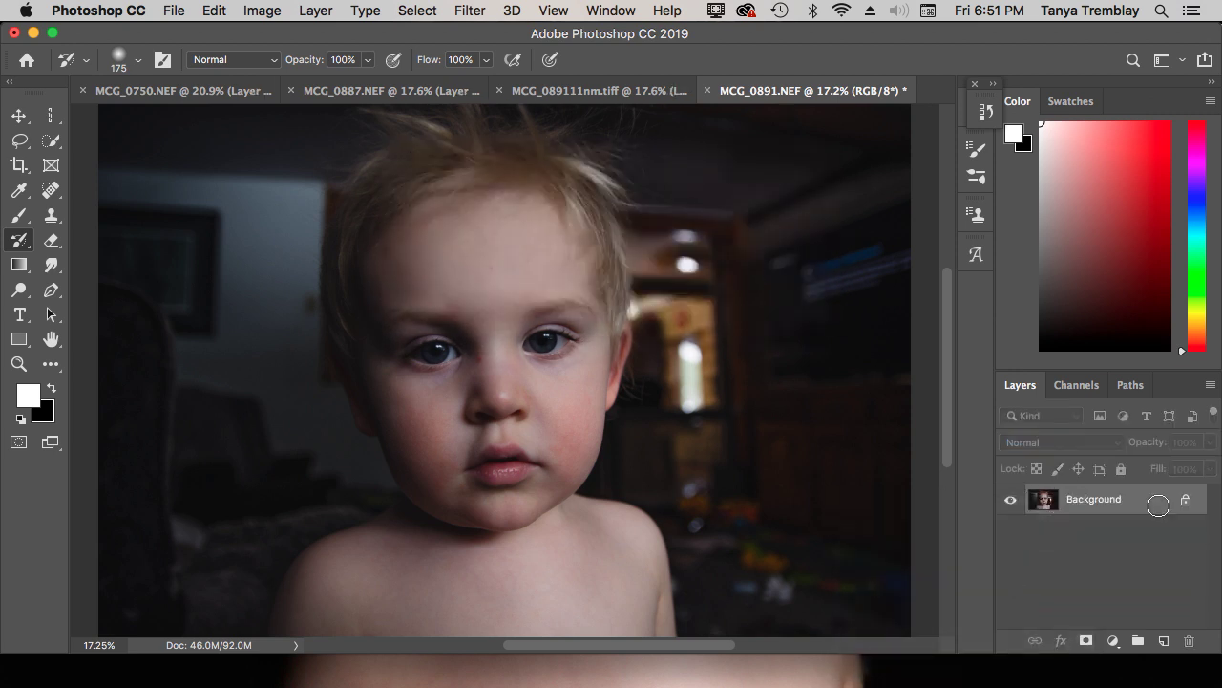
- Create a copy of the Background with Layer Via Copy and keep the new Layer 1 selected
click(325, 9)
mouse_move(332, 34)
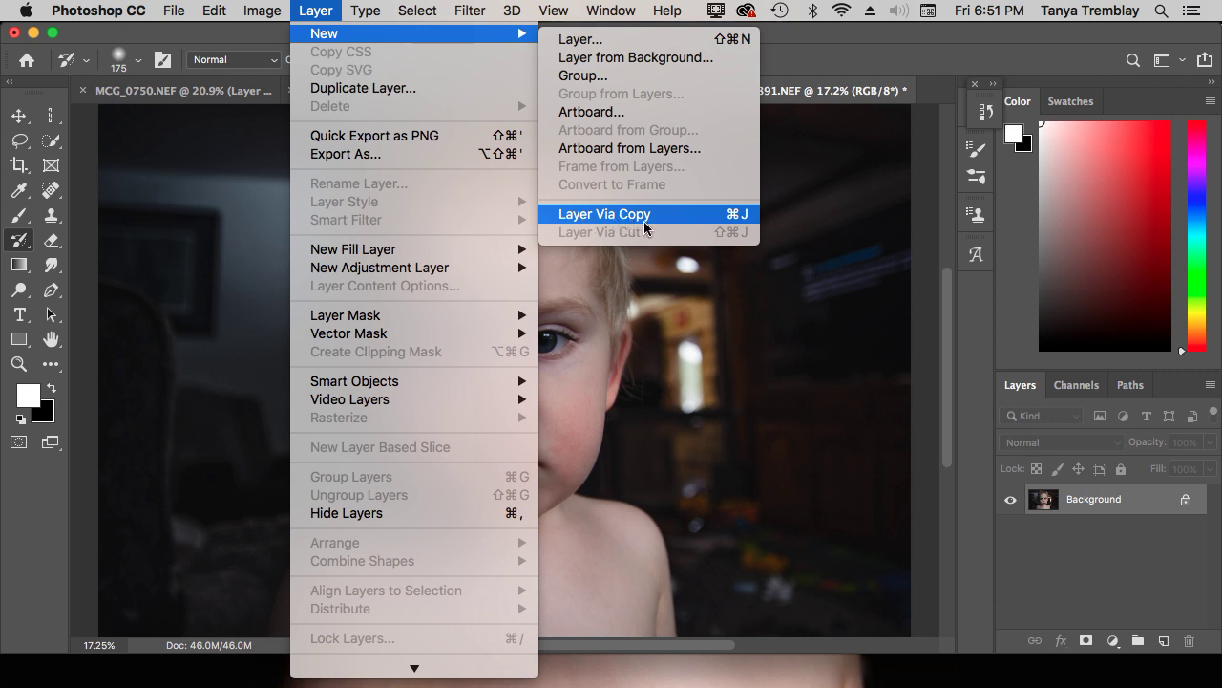
click(689, 217)
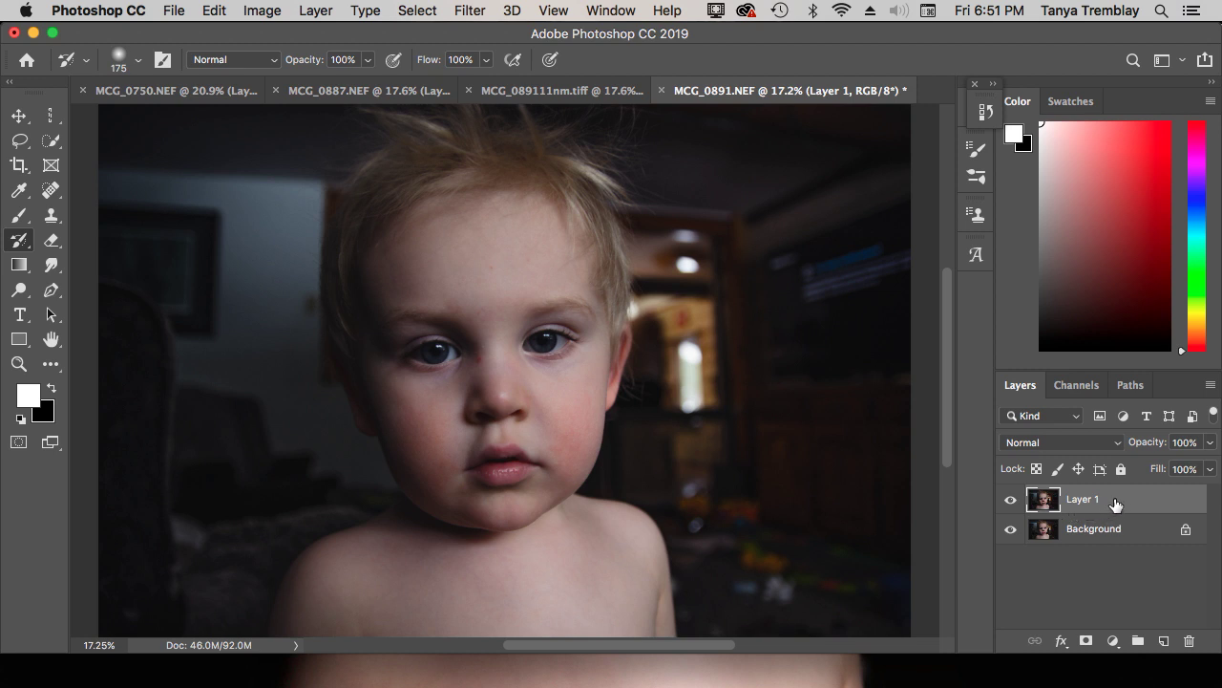
click(1044, 535)
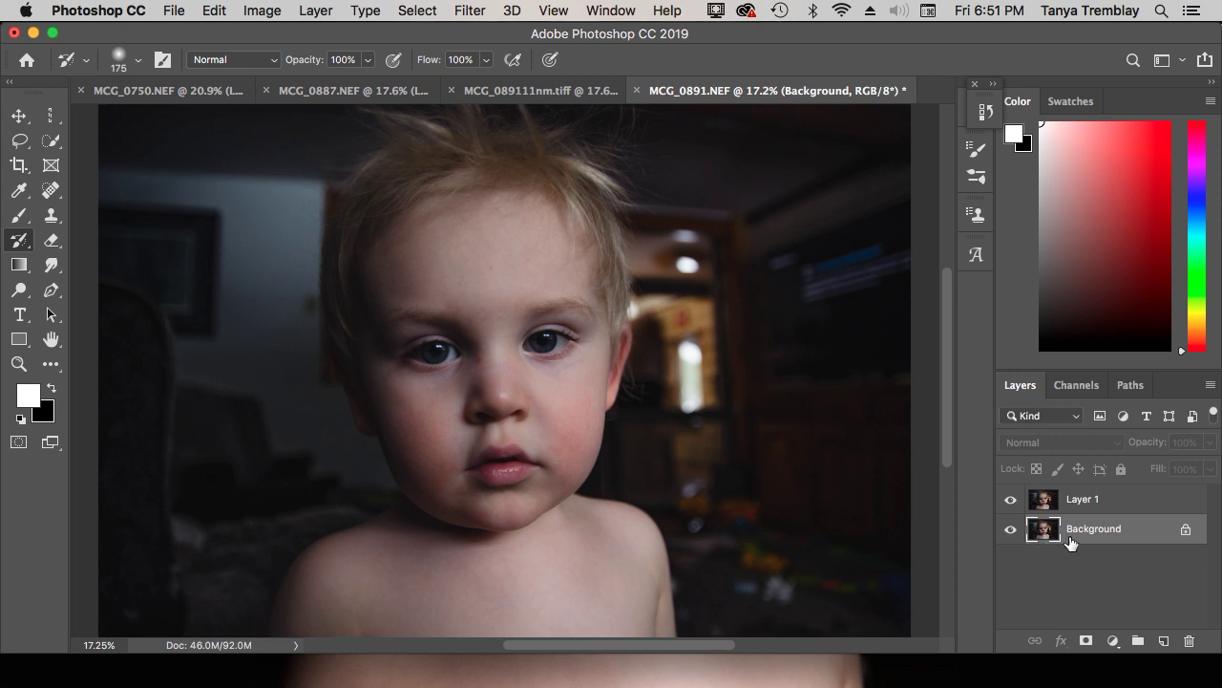
click(1078, 501)
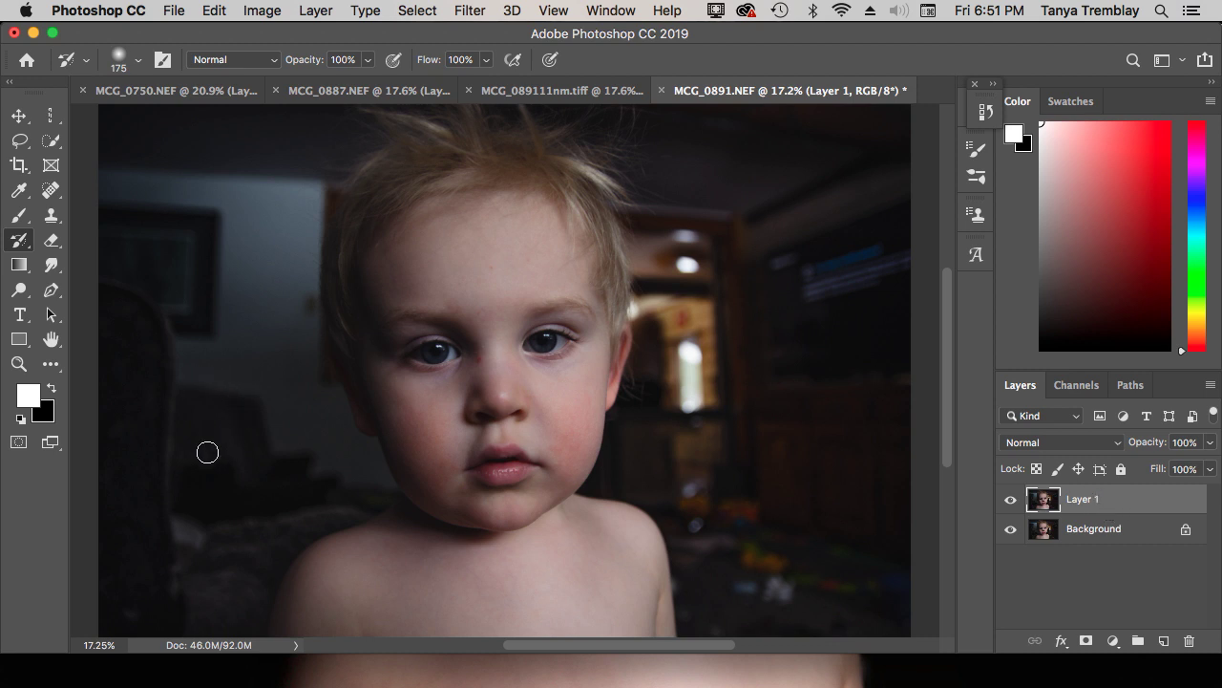
- Open a Curves adjustment for Layer 1 and place its dialog clear of the child's face
click(274, 8)
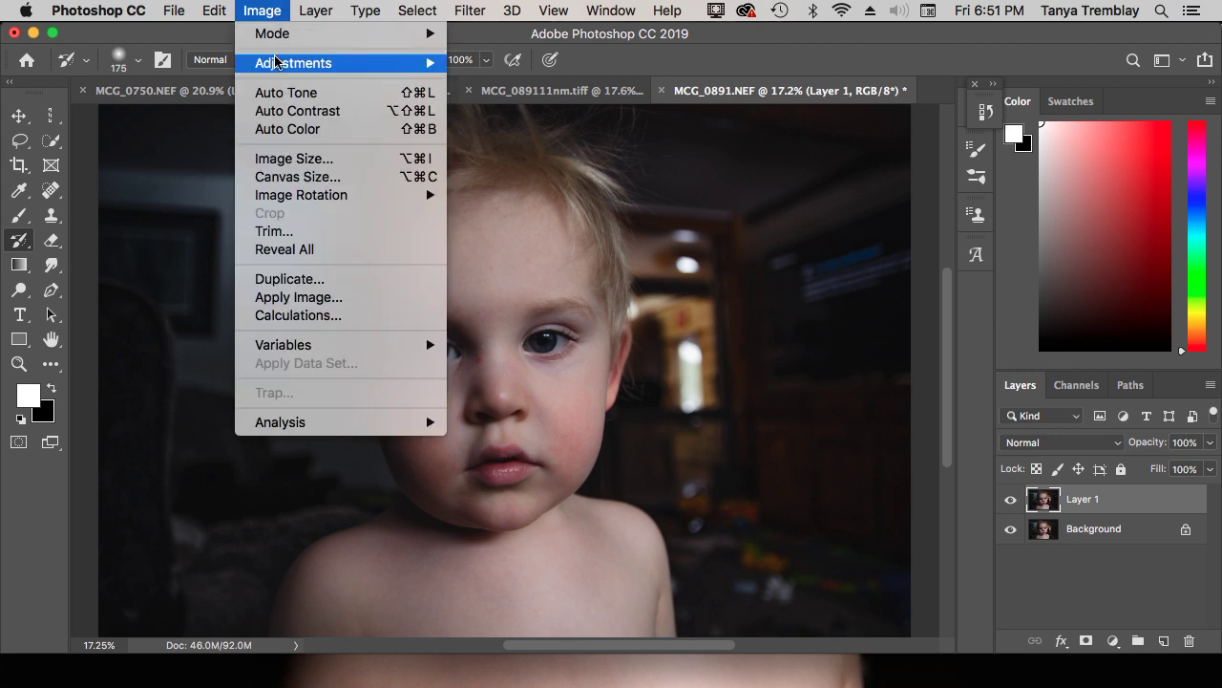
mouse_move(275, 63)
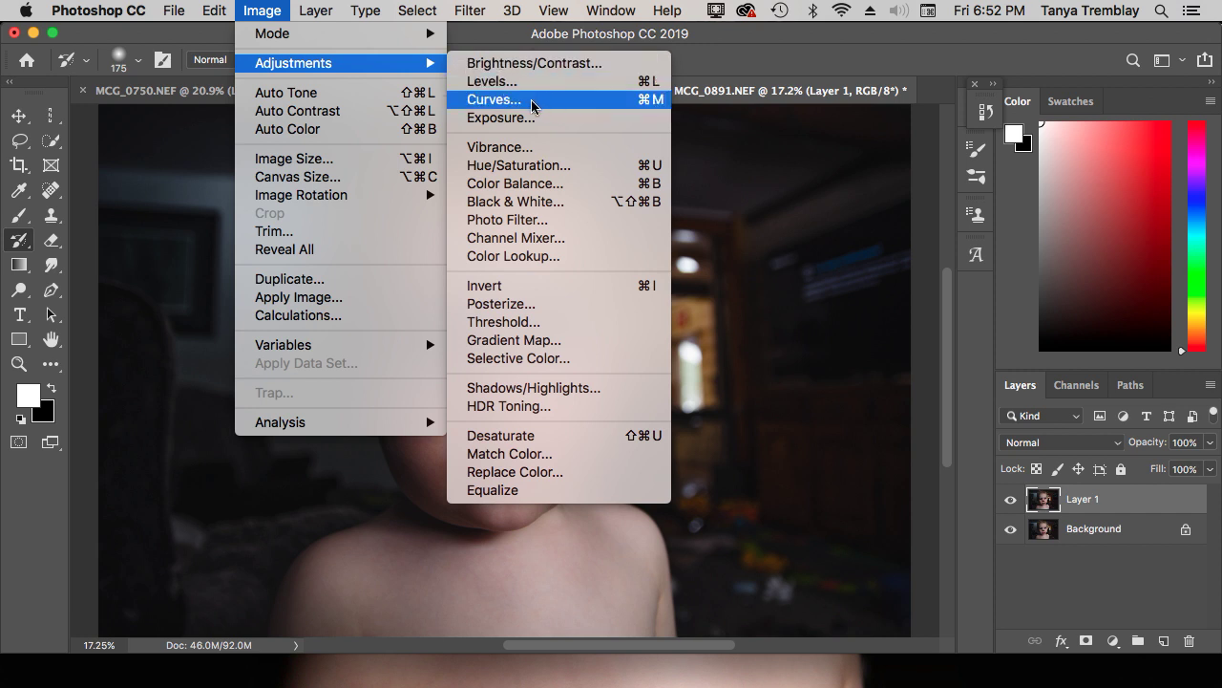
click(533, 107)
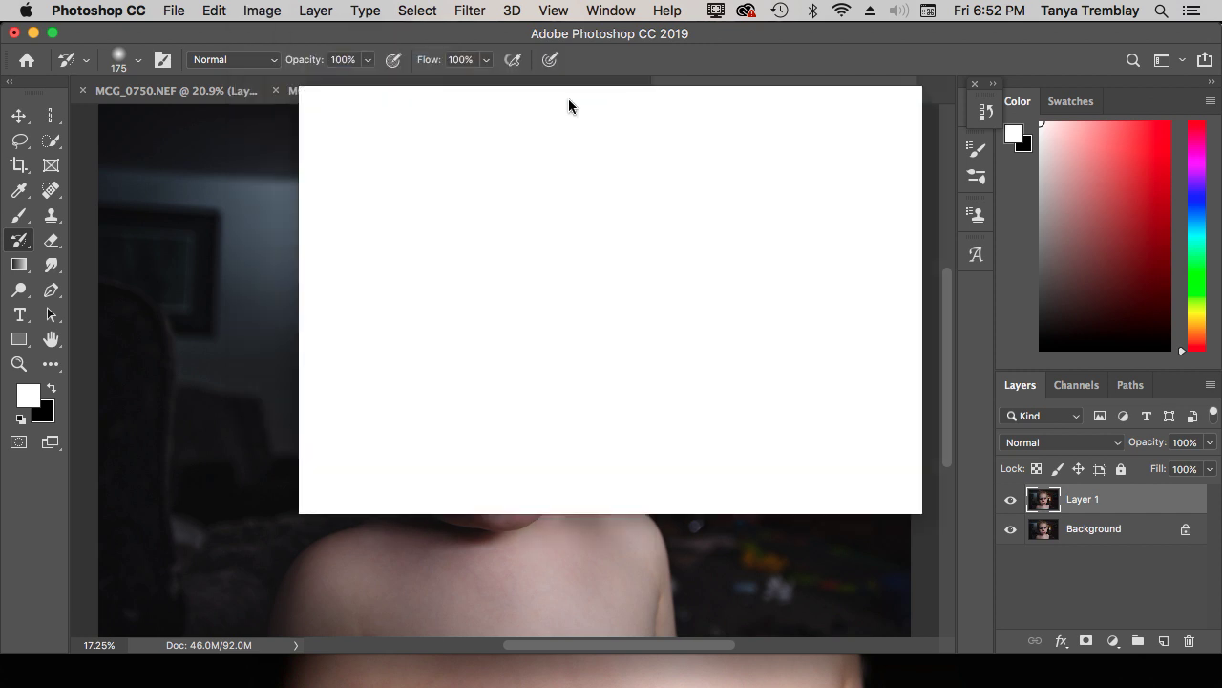
drag(686, 101, 1056, 8)
mouse_move(900, 27)
mouse_down()
mouse_move(929, 27)
mouse_move(893, 30)
mouse_move(910, 37)
mouse_up()
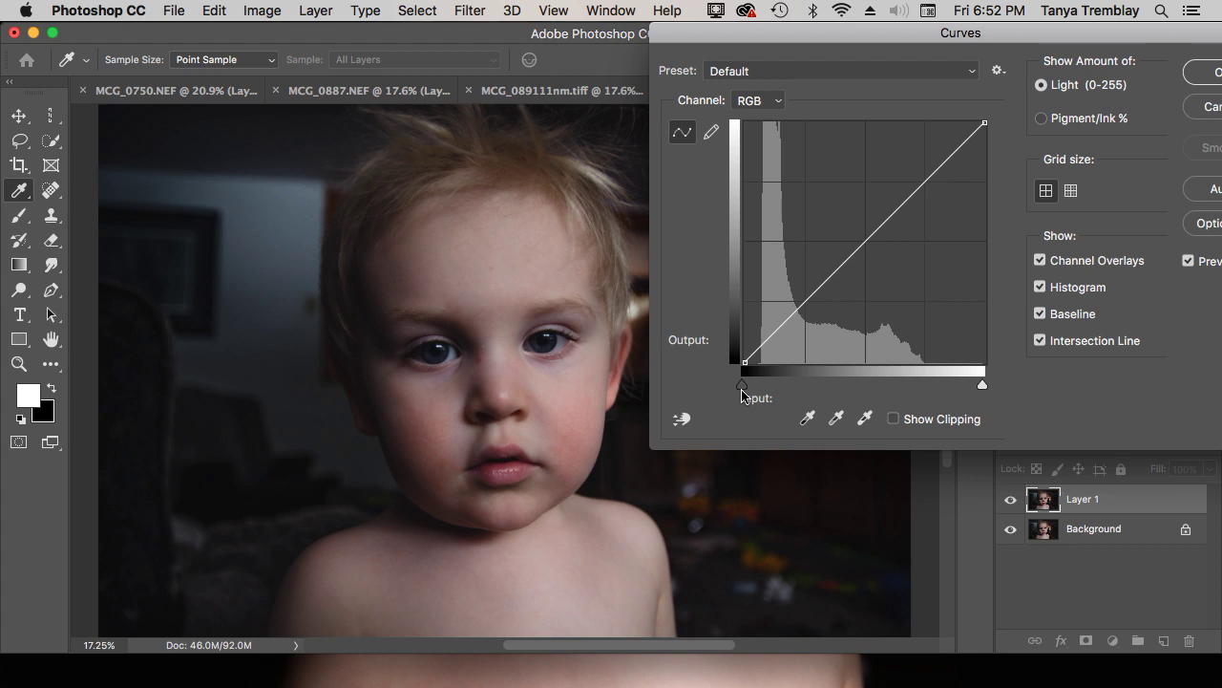
mouse_move(742, 390)
mouse_down()
mouse_move(903, 398)
mouse_move(741, 403)
mouse_up()
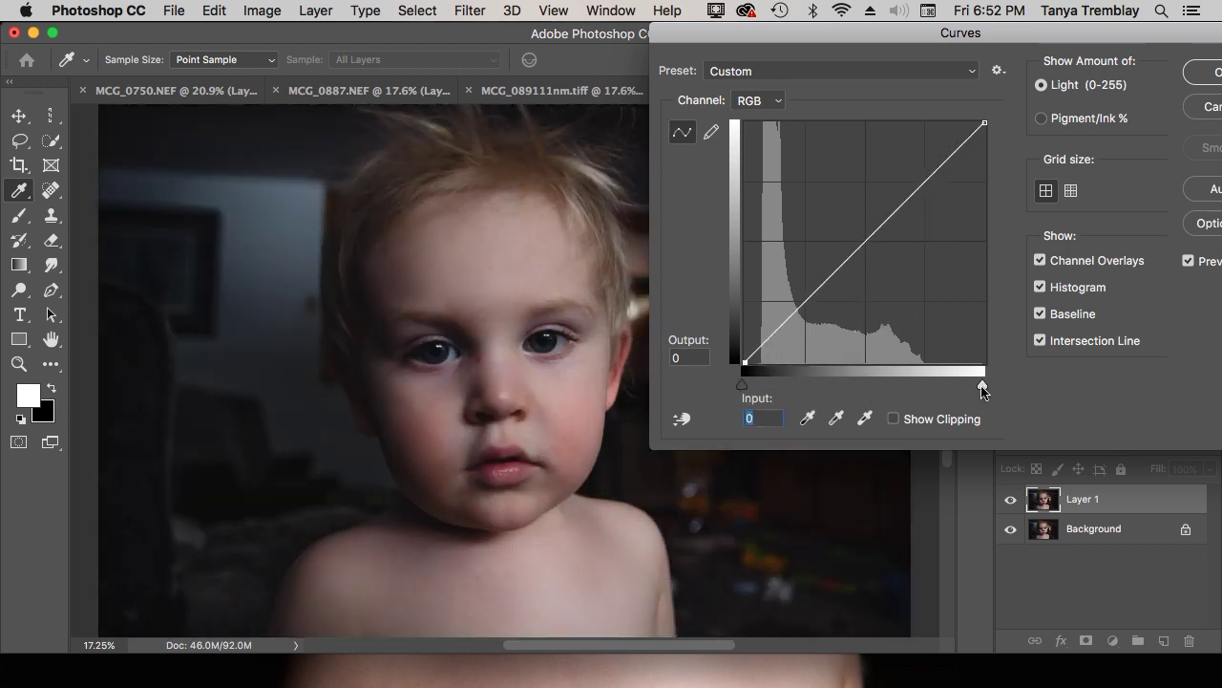
mouse_move(984, 390)
mouse_down()
mouse_move(895, 391)
mouse_move(990, 385)
mouse_up()
mouse_move(913, 31)
mouse_down()
mouse_move(882, 30)
mouse_move(928, 27)
mouse_up()
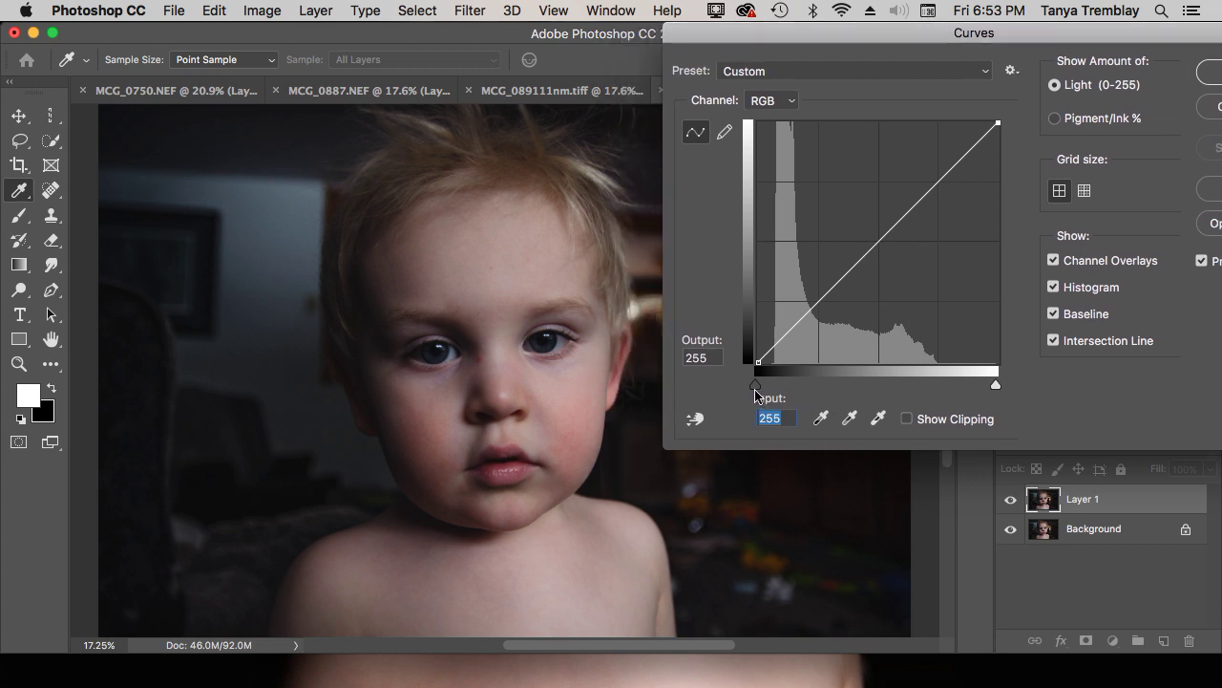
- Darken the shadows by moving the RGB curve's black point to input 24, output 0, and apply the Curves adjustment
click(754, 388)
drag(754, 388, 783, 392)
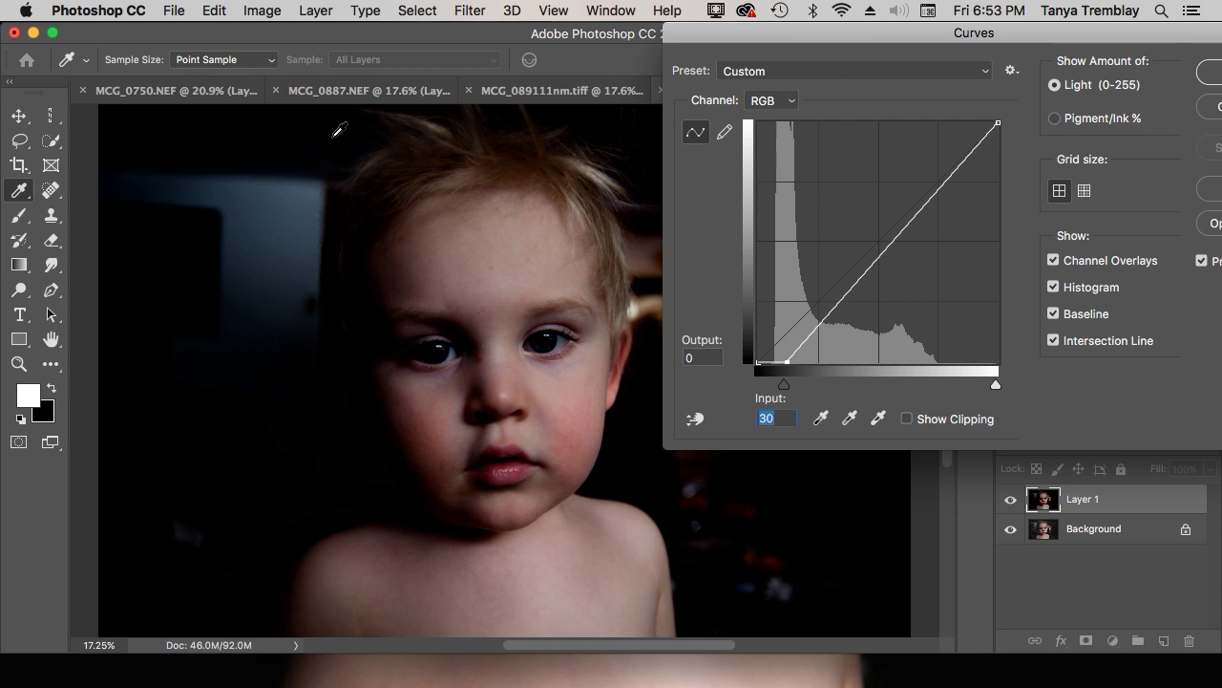
drag(809, 31, 968, 32)
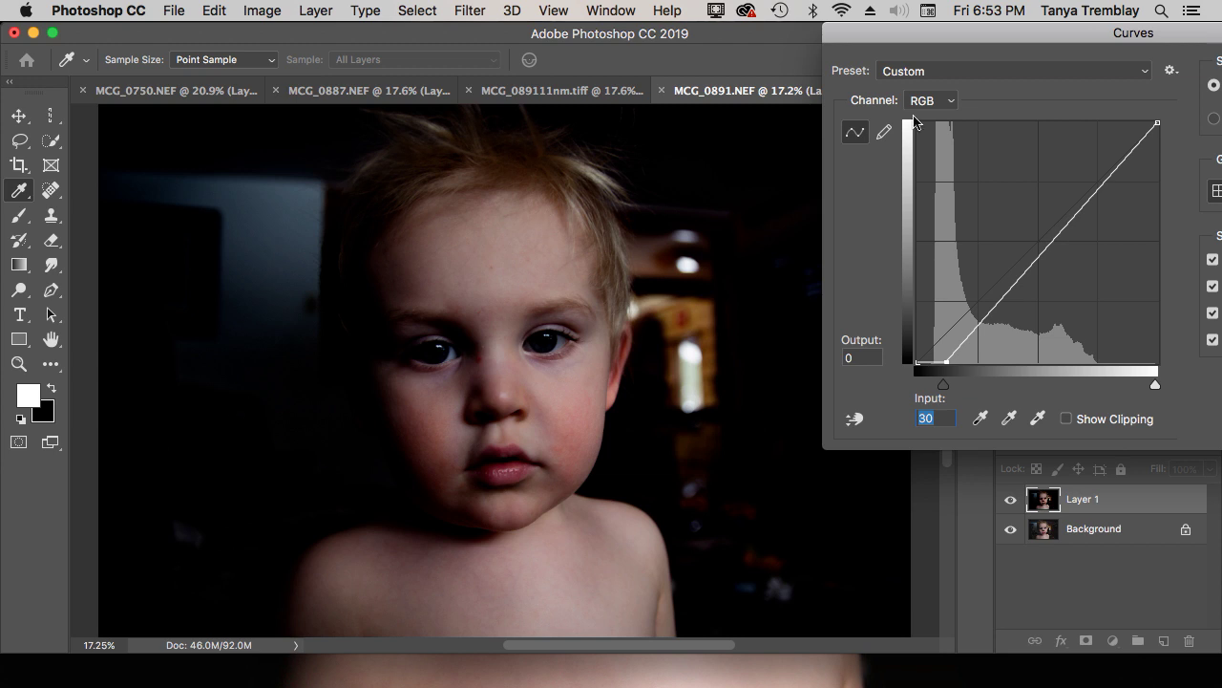
drag(942, 386, 943, 391)
drag(941, 392, 936, 392)
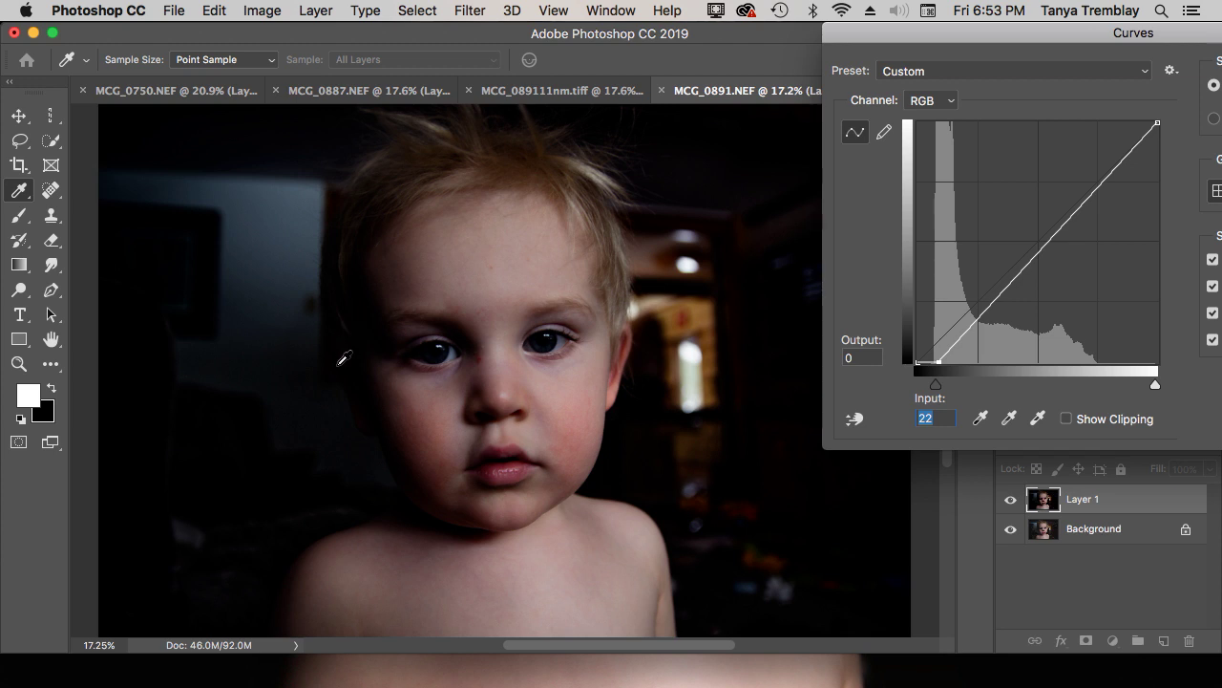
drag(935, 393, 938, 394)
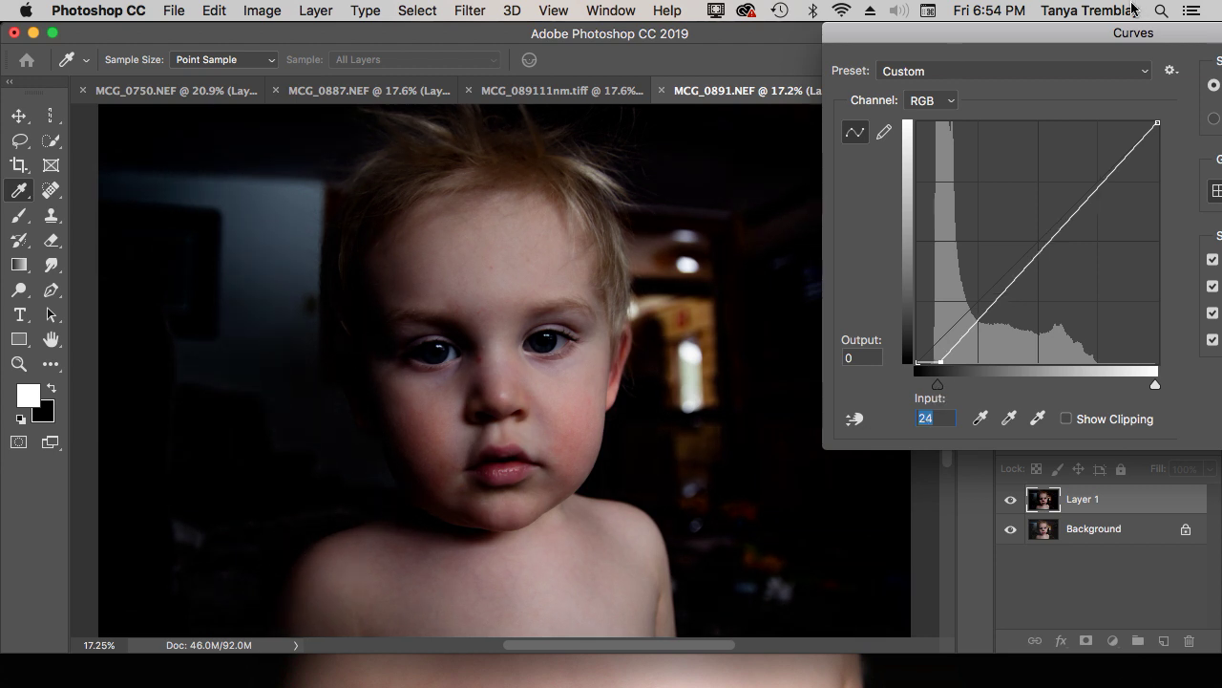
drag(1094, 39, 912, 38)
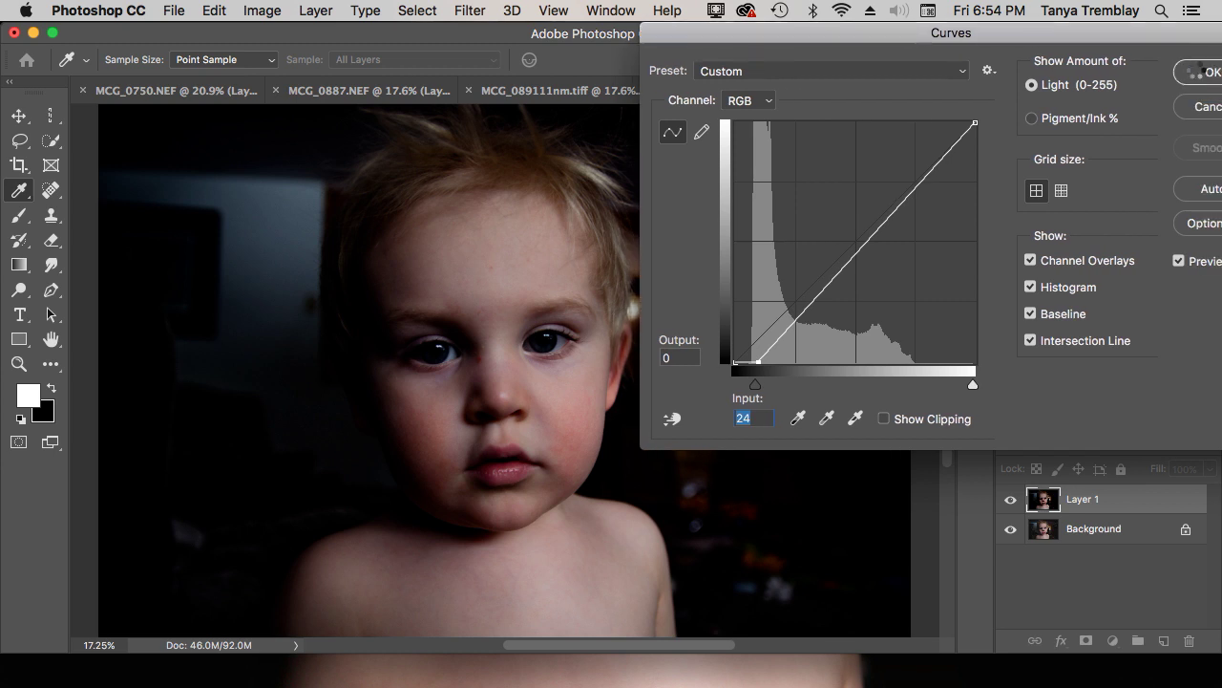
click(1189, 72)
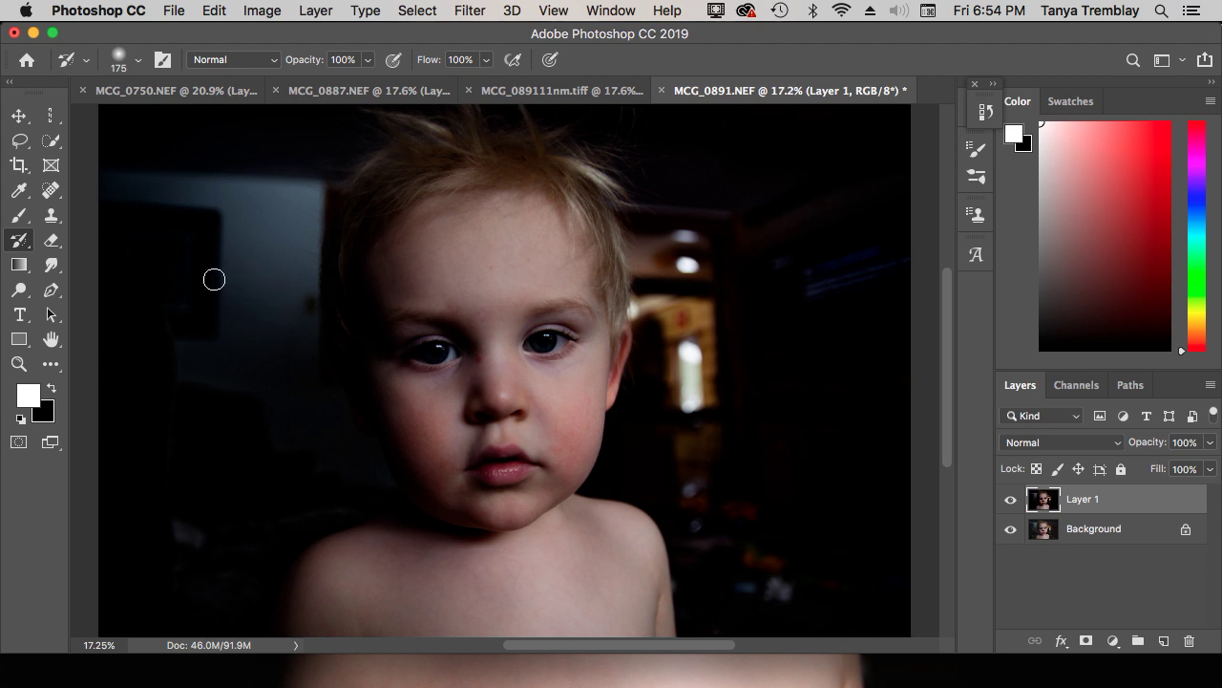
- Activate the History Brush and choose the Soft Round 25 brush tip in the brush settings
click(19, 216)
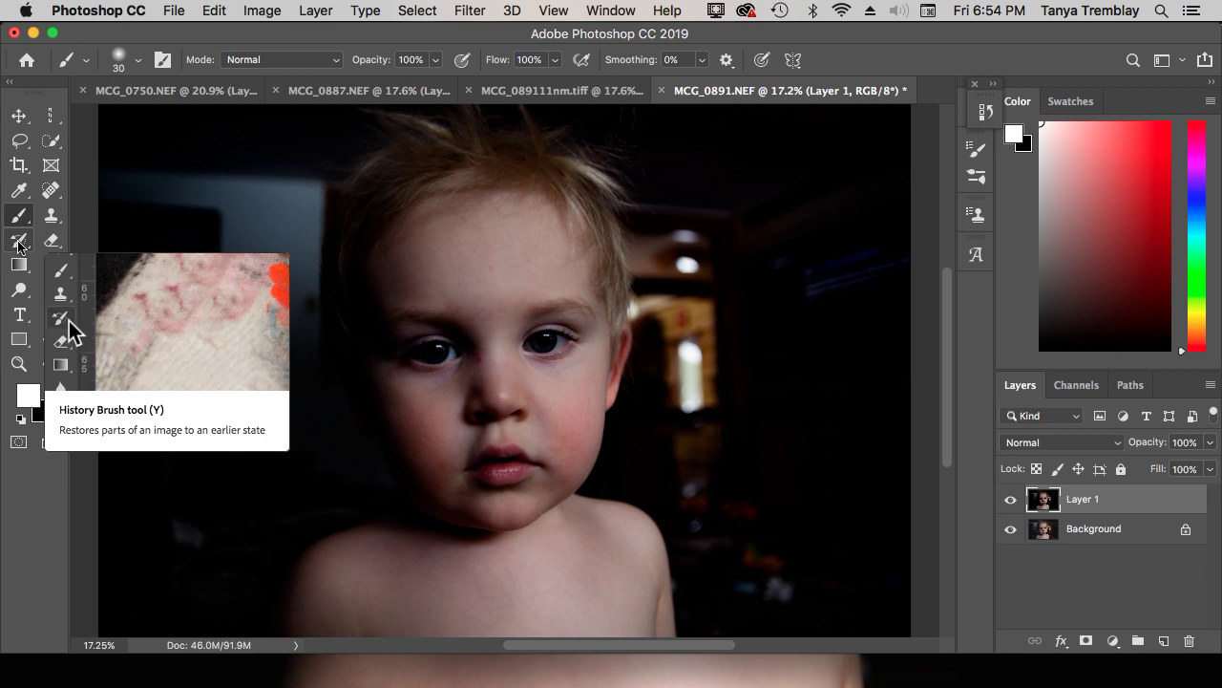
click(19, 243)
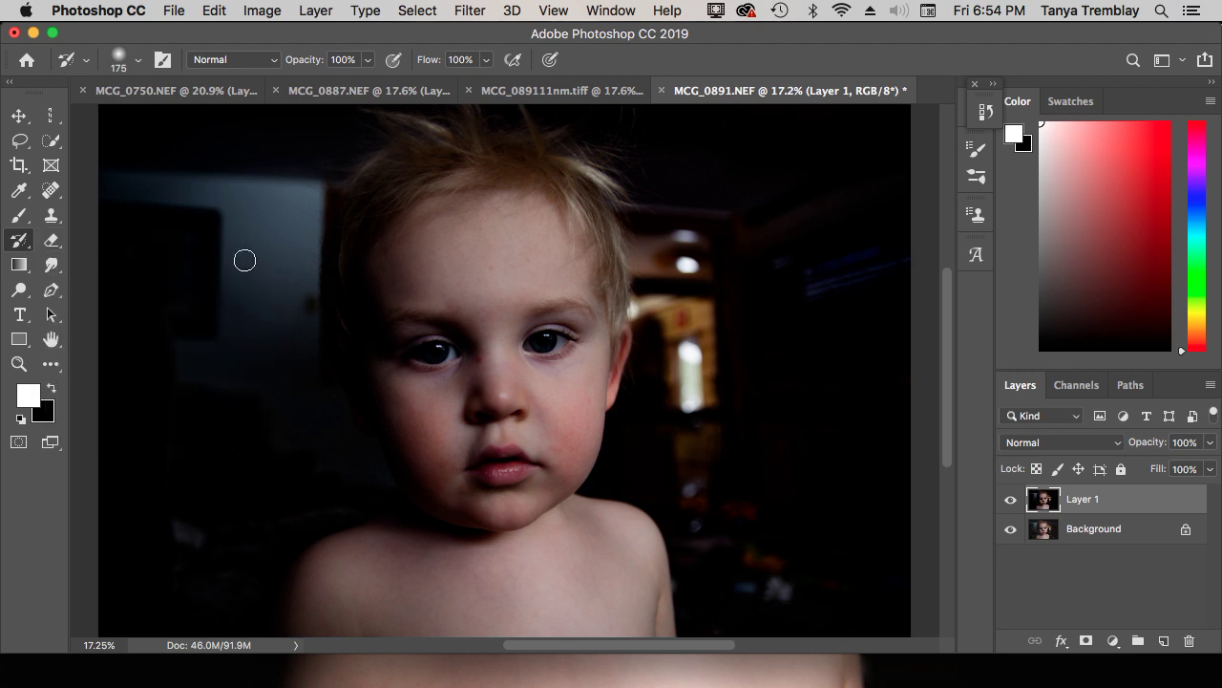
click(138, 65)
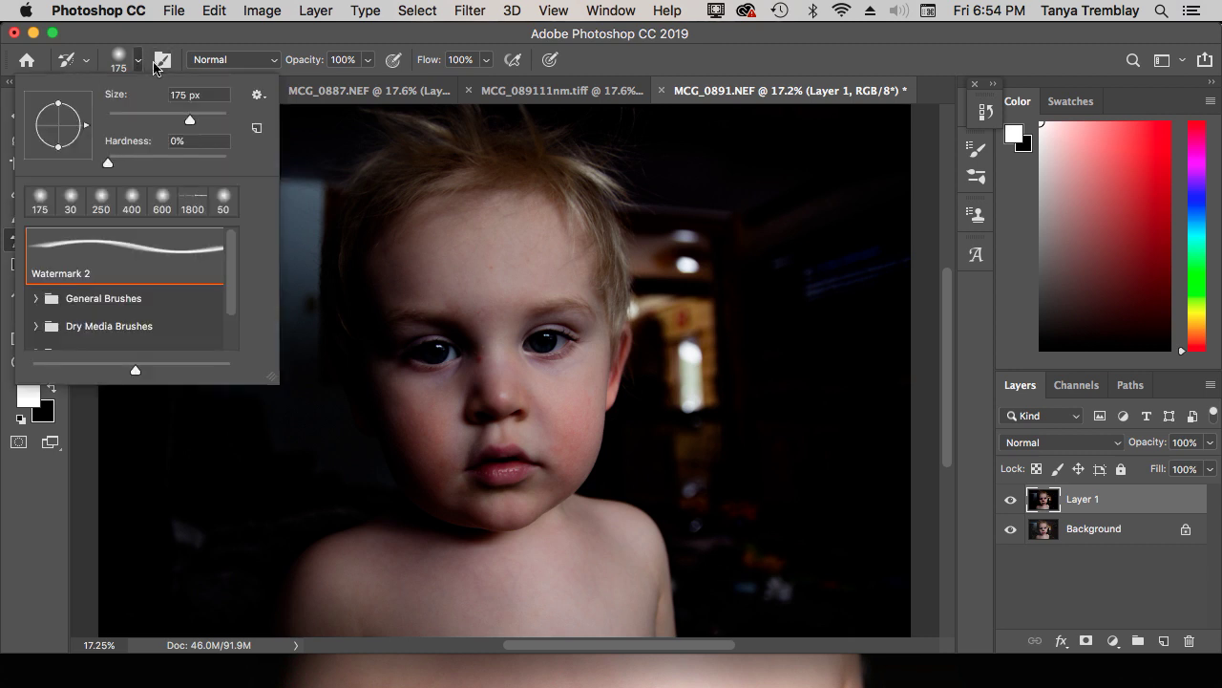
click(163, 60)
click(164, 62)
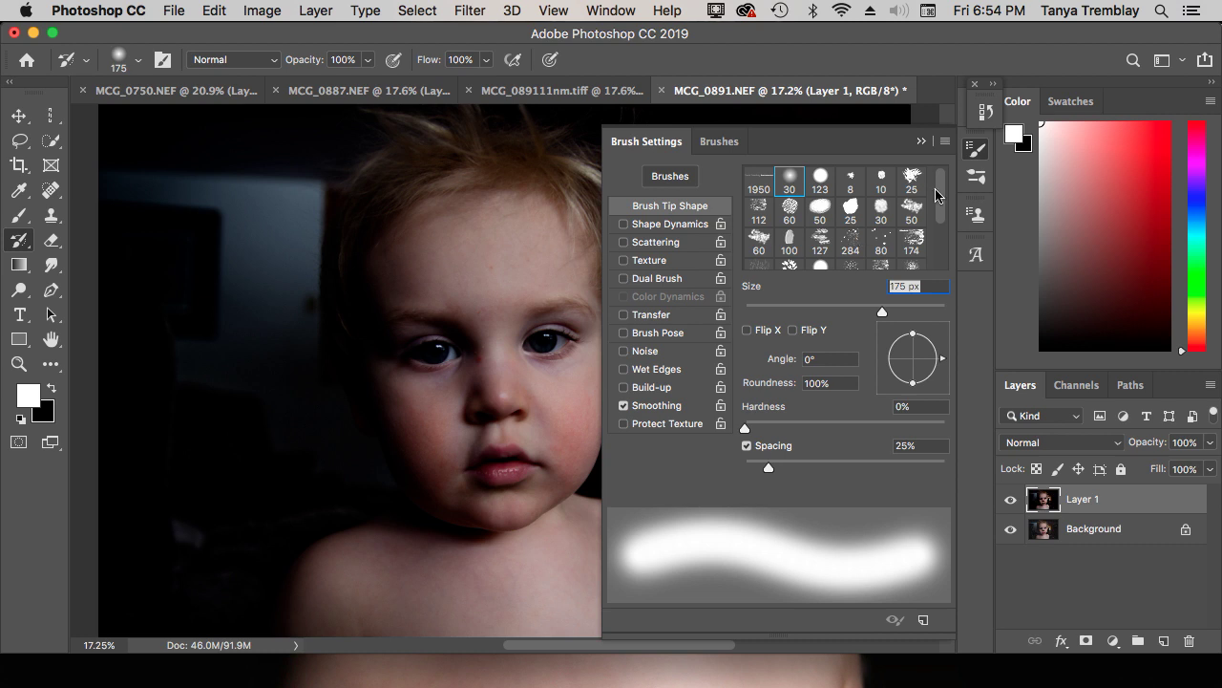
drag(942, 197, 943, 239)
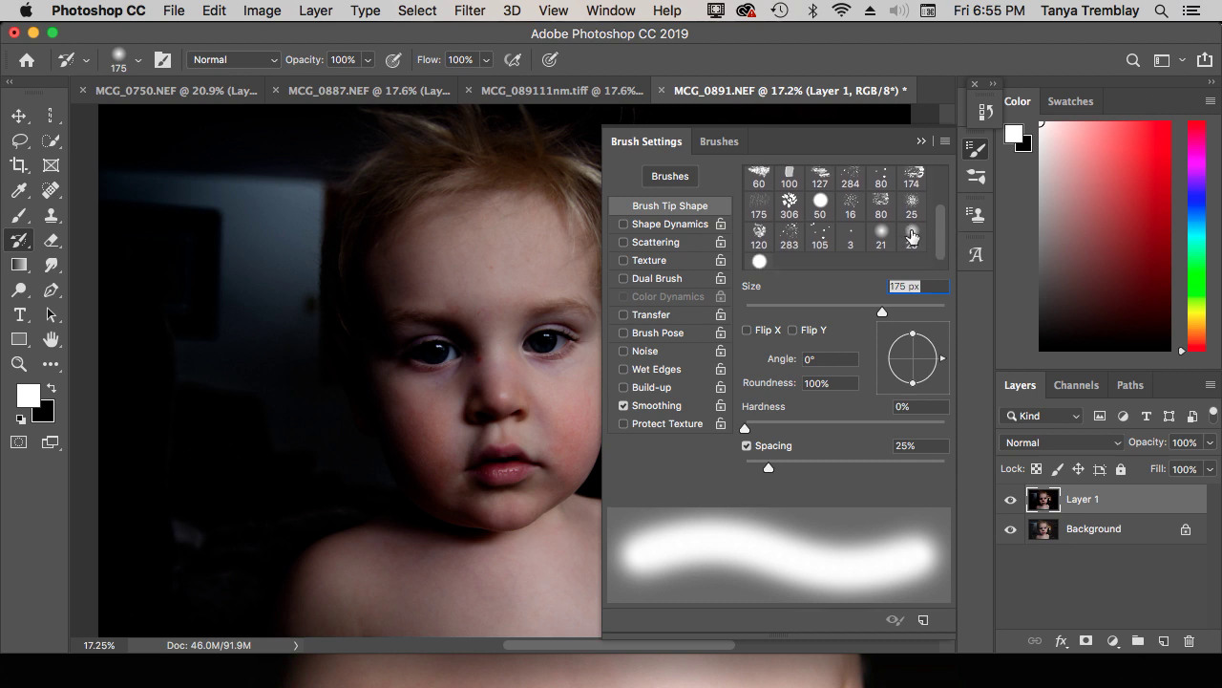
click(913, 237)
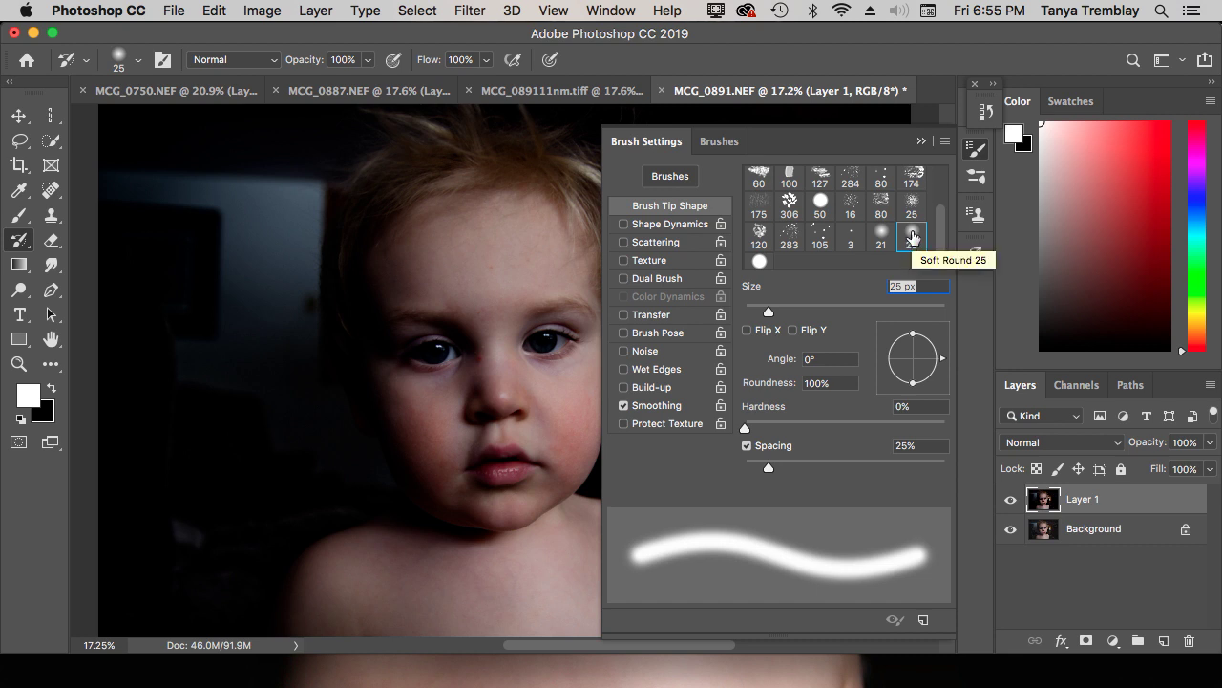
- Close the brush settings and enlarge the History Brush to 600 px
click(921, 142)
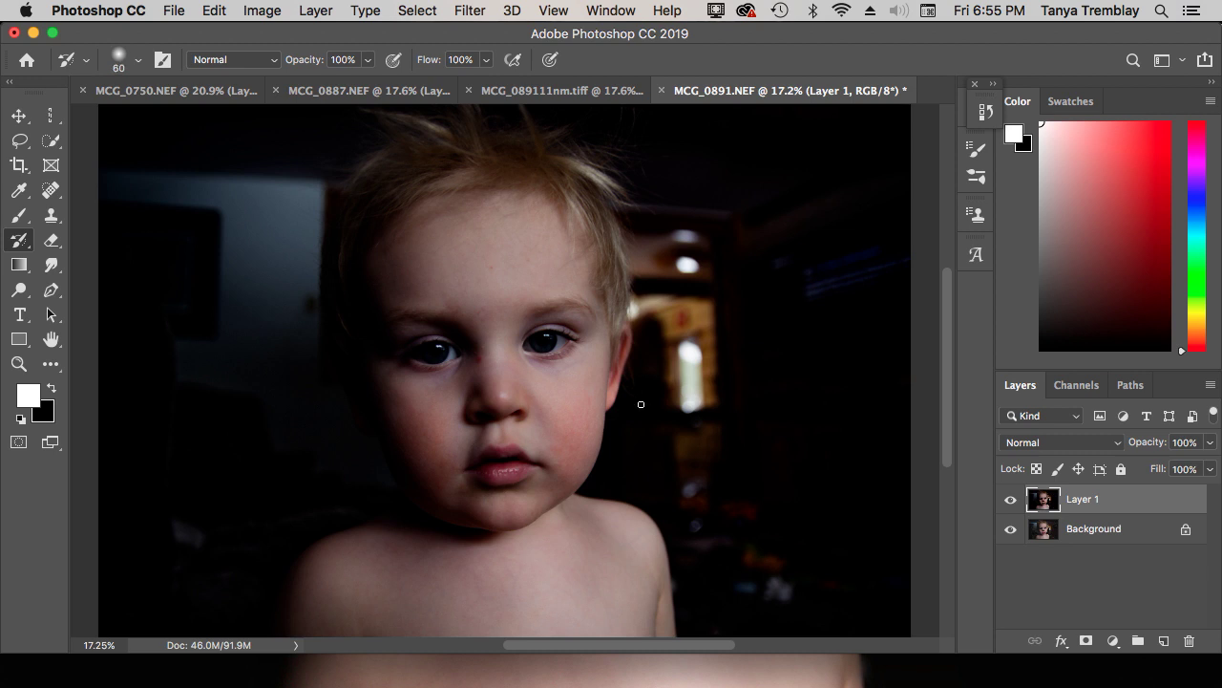
key(bracketright)
key(bracketright)
key(bracketright)
key(bracketright)
key(bracketright)
key(bracketright)
key(bracketright)
key(bracketleft)
key(bracketleft)
key(bracketleft)
key(bracketleft)
key(bracketleft)
key(bracketleft)
key(bracketright)
key(bracketright)
key(bracketright)
key(bracketright)
key(bracketright)
key(bracketright)
- Resize the History Brush to 500 px and paint over the child's forehead to restore its original brightness
click(140, 63)
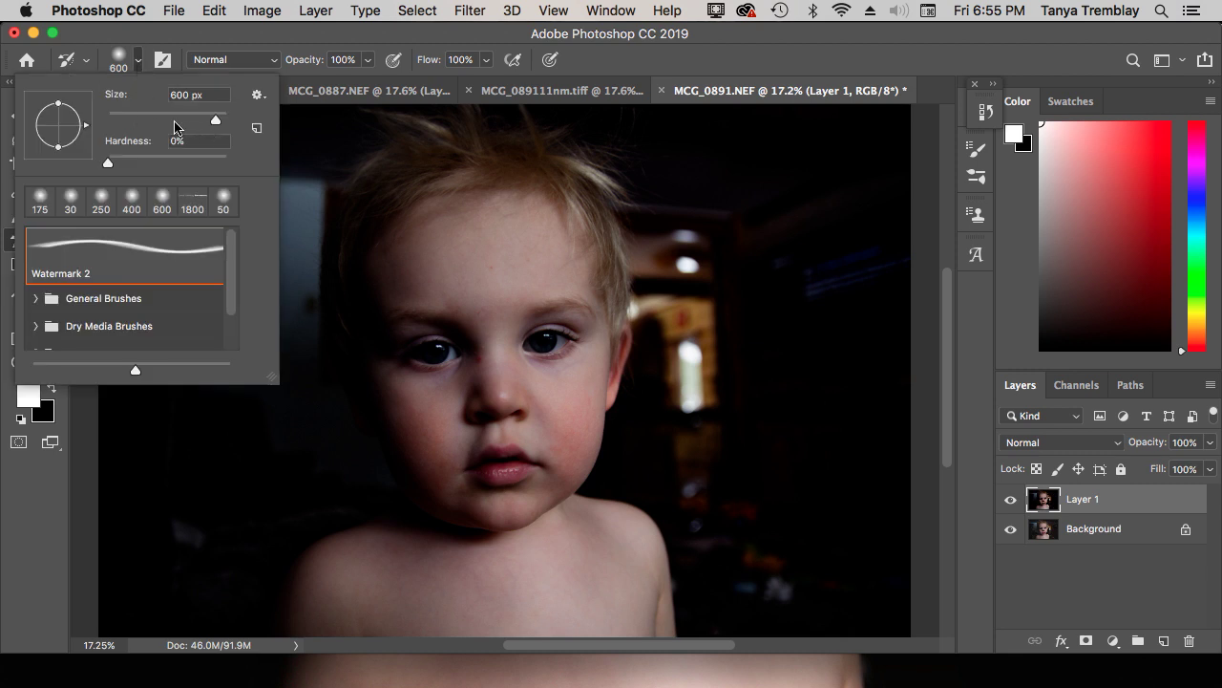
mouse_move(219, 123)
mouse_down()
mouse_move(146, 125)
mouse_move(213, 125)
mouse_move(190, 125)
mouse_up()
click(139, 67)
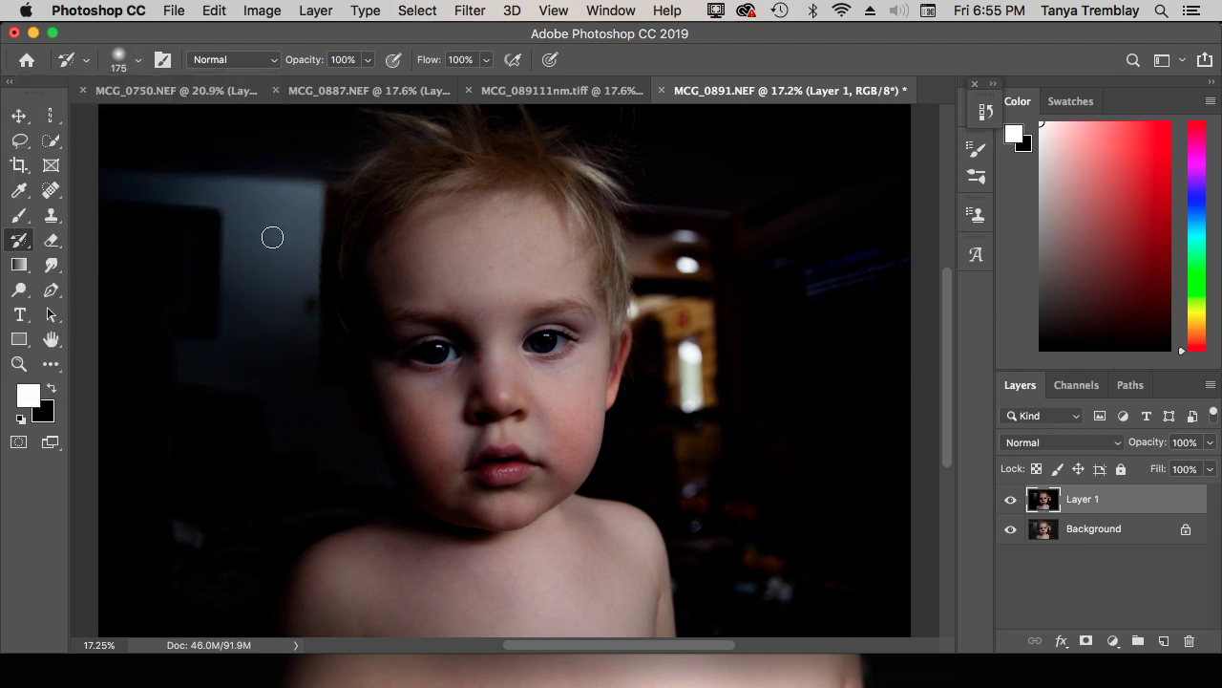
key(bracketright)
key(bracketright)
key(bracketright)
key(bracketright)
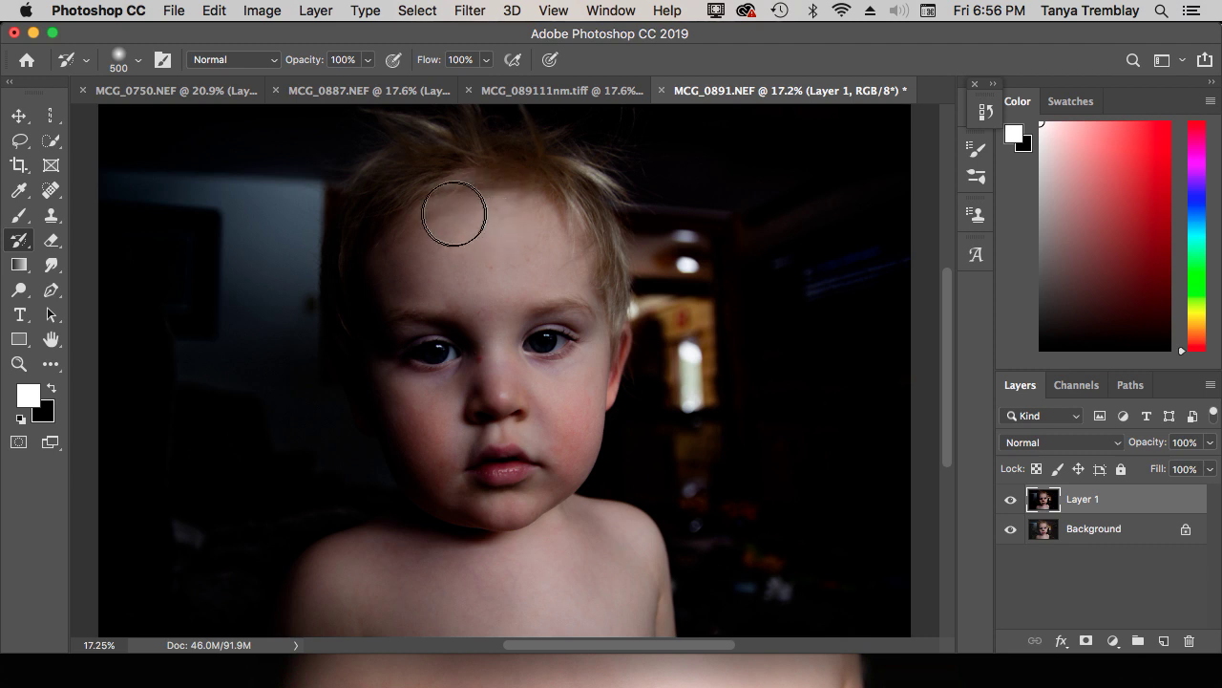
mouse_move(401, 240)
mouse_down()
mouse_move(421, 199)
mouse_move(516, 200)
mouse_move(556, 270)
mouse_move(550, 322)
mouse_move(523, 238)
mouse_move(449, 260)
mouse_move(476, 298)
mouse_move(510, 259)
mouse_move(494, 235)
mouse_move(456, 230)
mouse_move(437, 242)
mouse_move(420, 328)
mouse_move(450, 428)
mouse_move(416, 398)
mouse_move(395, 253)
mouse_move(404, 213)
mouse_move(427, 198)
mouse_move(479, 197)
mouse_move(569, 233)
mouse_move(580, 308)
mouse_move(513, 442)
mouse_move(463, 349)
mouse_move(505, 367)
mouse_move(466, 381)
mouse_move(544, 264)
mouse_move(535, 218)
mouse_move(483, 199)
mouse_move(405, 276)
mouse_move(421, 417)
mouse_move(500, 570)
mouse_move(490, 463)
mouse_move(492, 542)
mouse_move(496, 531)
mouse_move(533, 578)
mouse_move(573, 542)
mouse_move(578, 554)
mouse_move(575, 536)
mouse_move(617, 546)
mouse_move(625, 618)
mouse_move(635, 594)
mouse_move(641, 627)
mouse_move(619, 581)
mouse_move(563, 627)
mouse_move(564, 569)
mouse_move(559, 590)
mouse_move(484, 613)
mouse_move(473, 565)
mouse_move(434, 588)
mouse_move(450, 549)
mouse_move(357, 573)
mouse_move(328, 614)
mouse_move(339, 570)
mouse_move(459, 630)
mouse_move(449, 552)
mouse_move(467, 478)
mouse_move(443, 469)
mouse_move(410, 404)
mouse_move(387, 305)
mouse_move(393, 226)
mouse_move(418, 181)
mouse_move(431, 160)
mouse_move(508, 184)
mouse_move(532, 231)
mouse_up()
- Reduce the History Brush to 250 px and paint back detail along the hair and the shadowed side of the face
key(bracketleft)
key(bracketleft)
key(bracketleft)
key(bracketleft)
key(bracketleft)
key(bracketright)
key(bracketright)
mouse_move(359, 246)
mouse_down()
mouse_move(375, 366)
mouse_move(354, 325)
mouse_move(381, 402)
mouse_move(343, 313)
mouse_move(364, 357)
mouse_move(350, 322)
mouse_move(352, 232)
mouse_move(375, 186)
mouse_move(339, 298)
mouse_move(371, 161)
mouse_move(399, 127)
mouse_move(340, 218)
mouse_move(409, 136)
mouse_move(390, 117)
mouse_move(474, 145)
mouse_move(477, 116)
mouse_move(479, 155)
mouse_move(507, 142)
mouse_move(526, 152)
mouse_move(521, 114)
mouse_move(541, 174)
mouse_move(560, 139)
mouse_move(560, 180)
mouse_move(602, 158)
mouse_move(607, 368)
mouse_move(614, 337)
mouse_move(579, 449)
mouse_move(544, 493)
mouse_move(441, 498)
mouse_move(351, 367)
mouse_move(424, 528)
mouse_move(409, 542)
mouse_move(404, 519)
mouse_move(310, 574)
mouse_move(281, 633)
mouse_move(341, 529)
mouse_move(436, 511)
mouse_move(630, 533)
mouse_move(663, 621)
mouse_move(573, 510)
mouse_move(589, 309)
mouse_move(578, 189)
mouse_move(497, 173)
mouse_move(385, 333)
mouse_move(502, 219)
mouse_move(337, 380)
mouse_up()
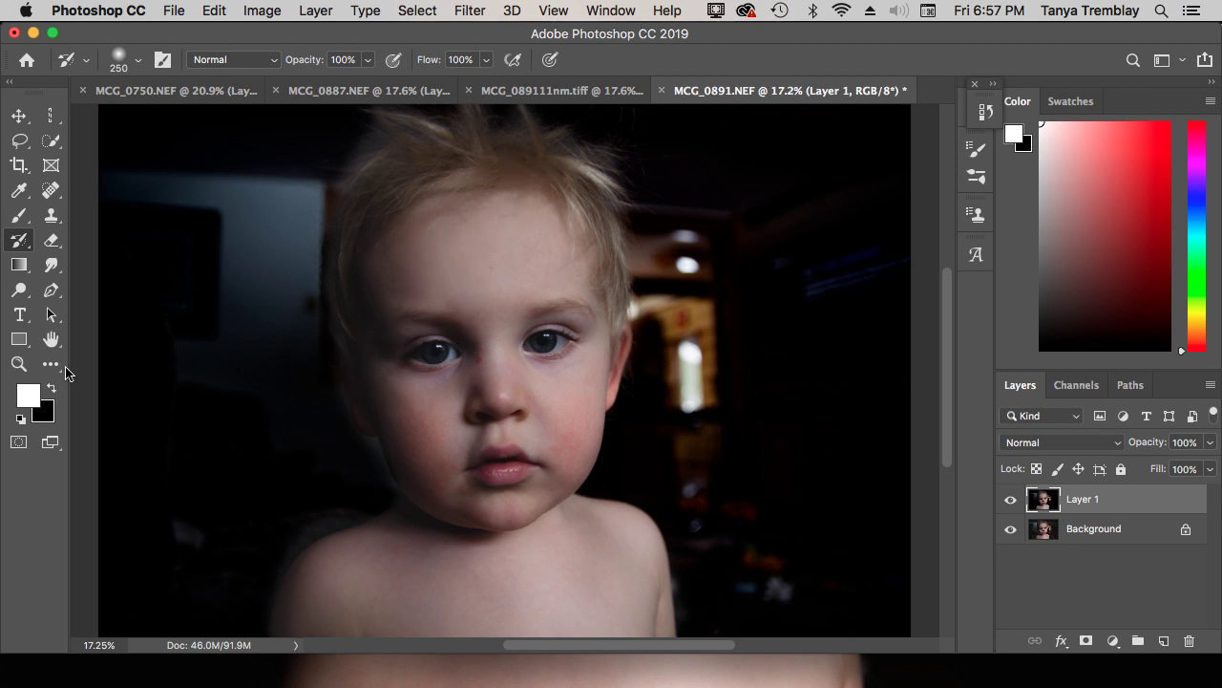
- Sample a near-black foreground colour from the dark background with the Eyedropper
click(20, 191)
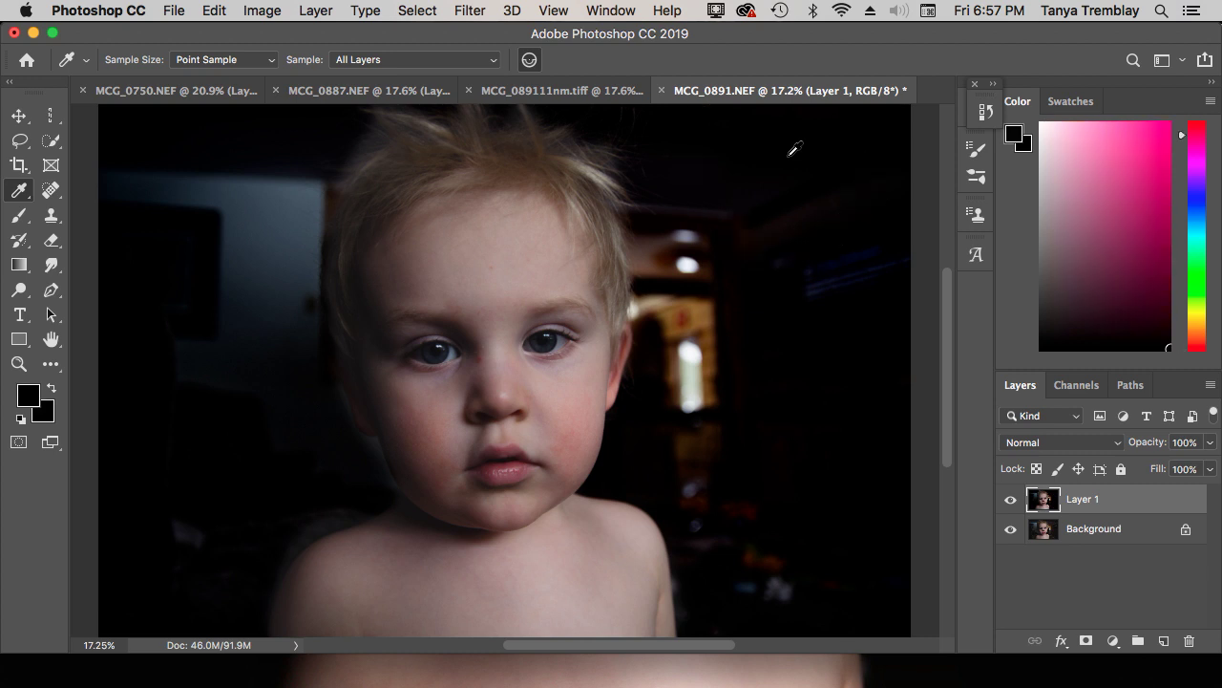
click(793, 150)
mouse_move(793, 150)
mouse_down()
mouse_move(824, 336)
mouse_move(811, 170)
mouse_move(809, 288)
mouse_move(773, 256)
mouse_move(689, 283)
mouse_move(670, 253)
mouse_move(638, 247)
mouse_move(564, 254)
mouse_move(543, 294)
mouse_move(538, 274)
mouse_move(756, 238)
mouse_move(848, 185)
mouse_up()
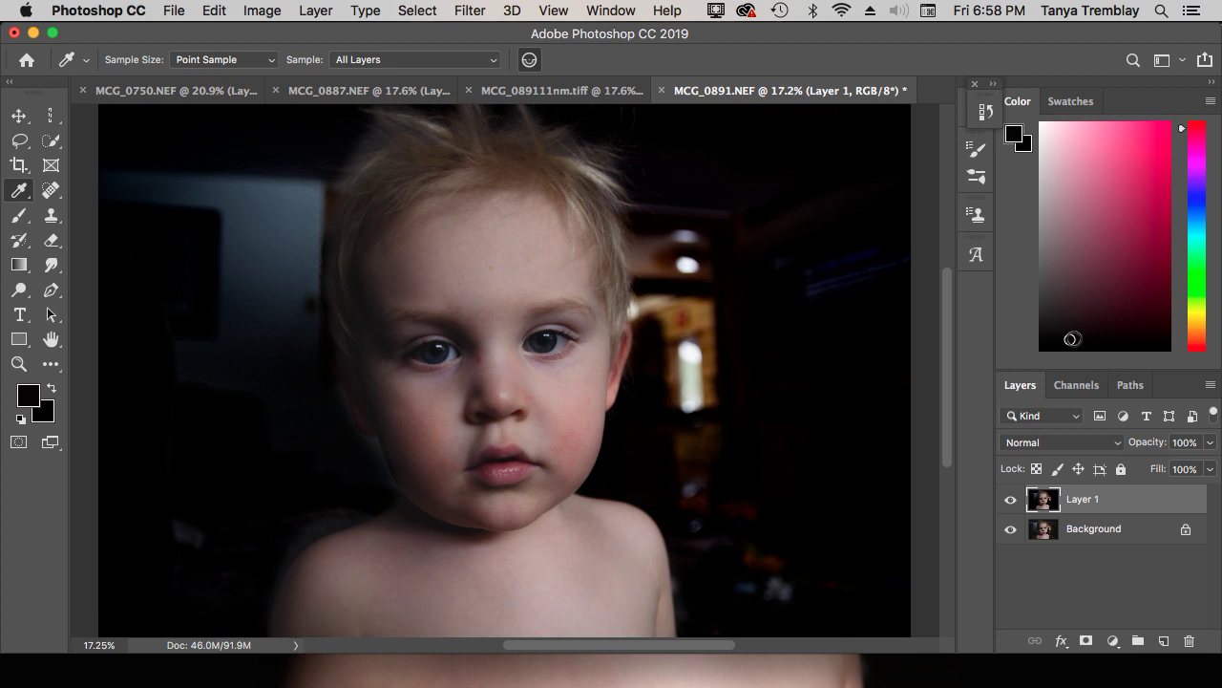
- Paint the sampled dark colour with a 400 px Brush over the doorway lights and bright spots beside the child's lit side
click(28, 220)
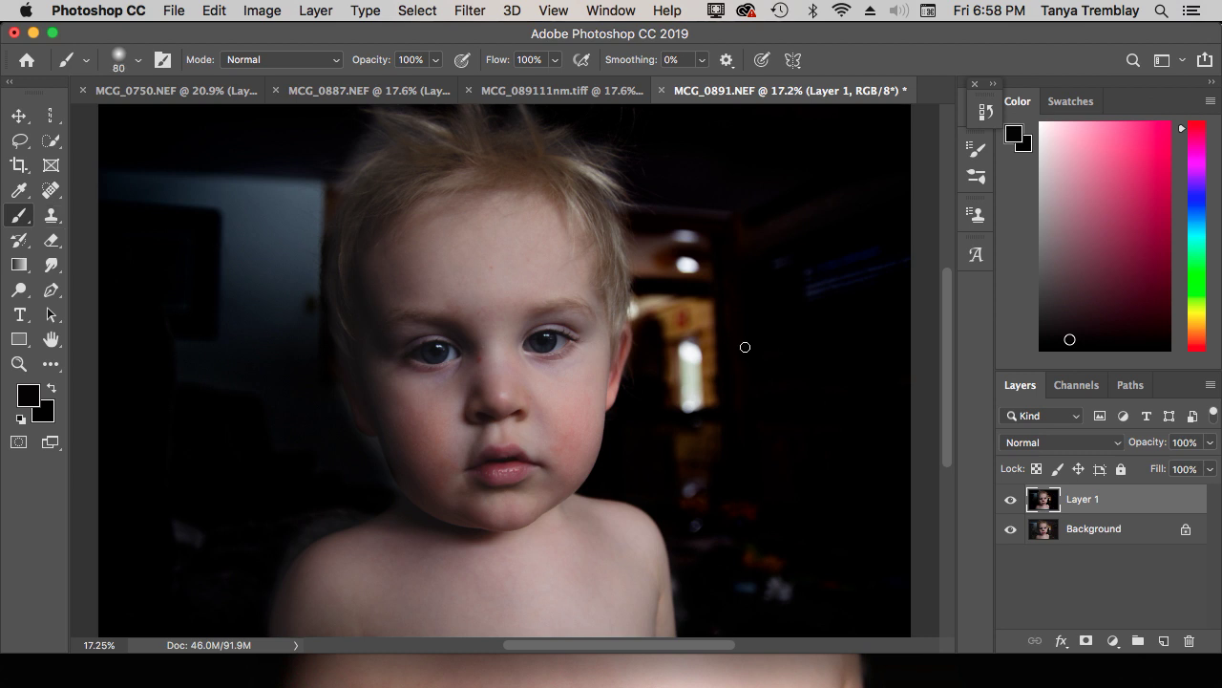
key(bracketright)
key(bracketright)
key(bracketright)
key(bracketright)
key(bracketright)
mouse_move(692, 396)
mouse_down()
mouse_move(705, 340)
mouse_move(695, 427)
mouse_move(704, 322)
mouse_move(687, 403)
mouse_move(685, 361)
mouse_move(715, 202)
mouse_up()
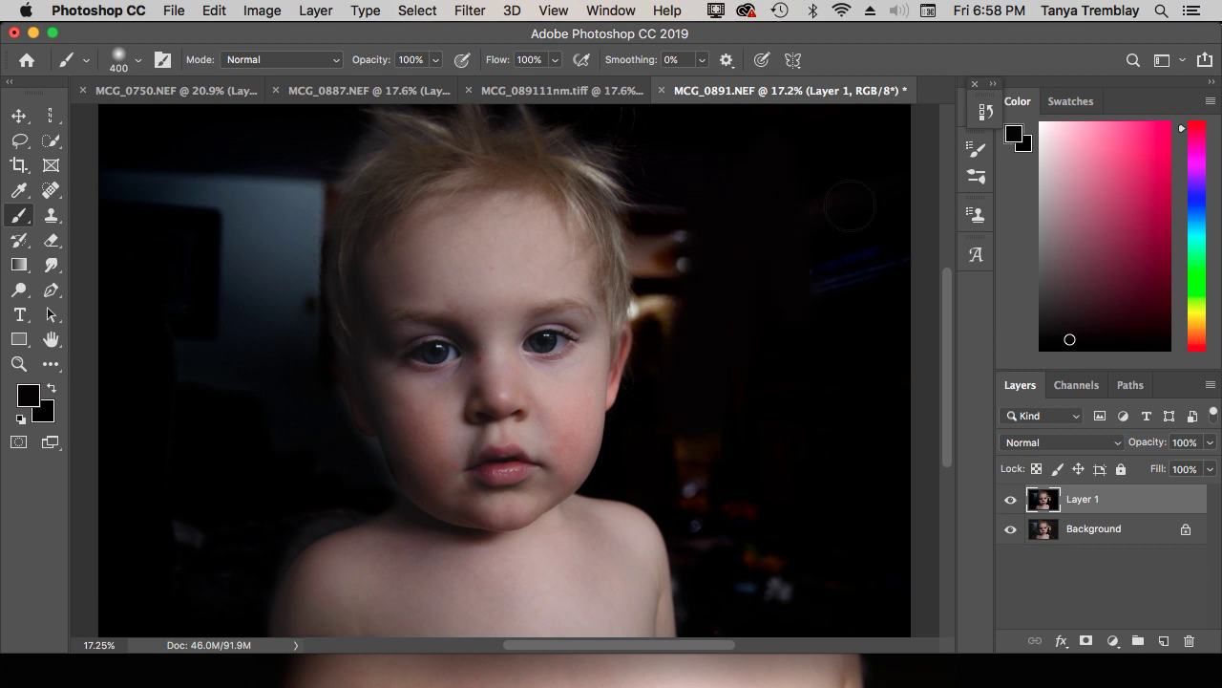
click(791, 591)
drag(733, 567, 734, 562)
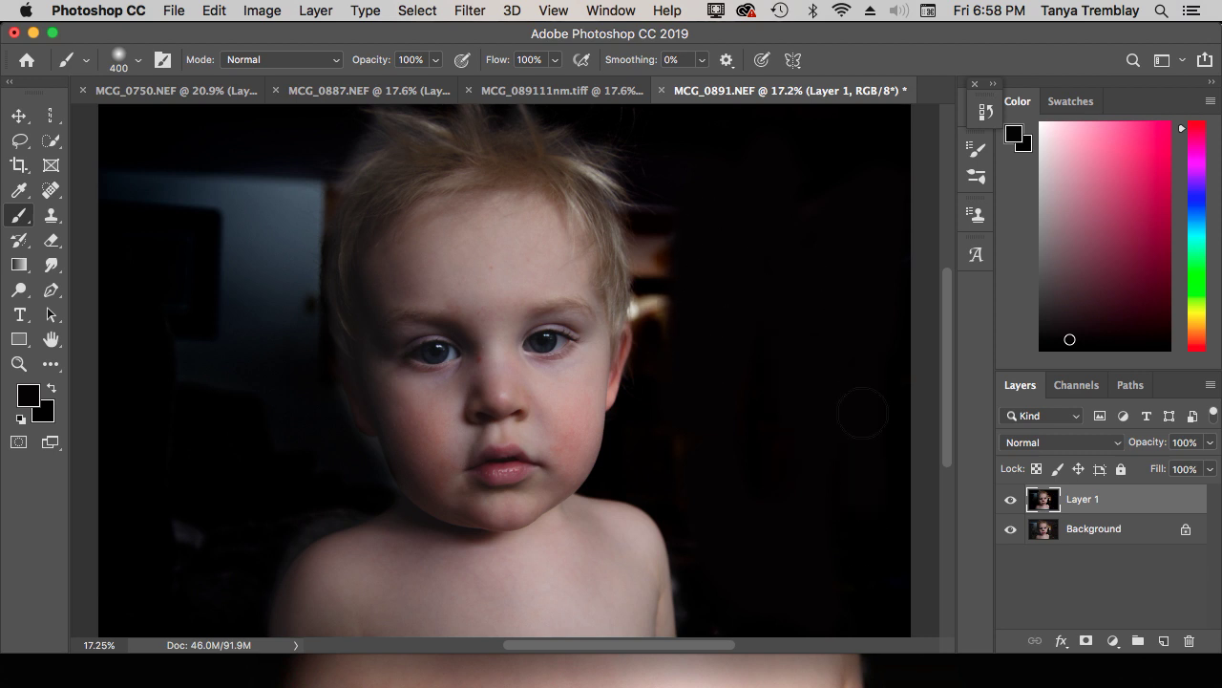
- Paint the dark colour over the blue-grey wall and background on the child's shadowed side
mouse_move(261, 277)
mouse_down()
mouse_move(248, 273)
mouse_move(295, 183)
mouse_move(303, 194)
mouse_move(194, 170)
mouse_move(164, 232)
mouse_move(117, 188)
mouse_up()
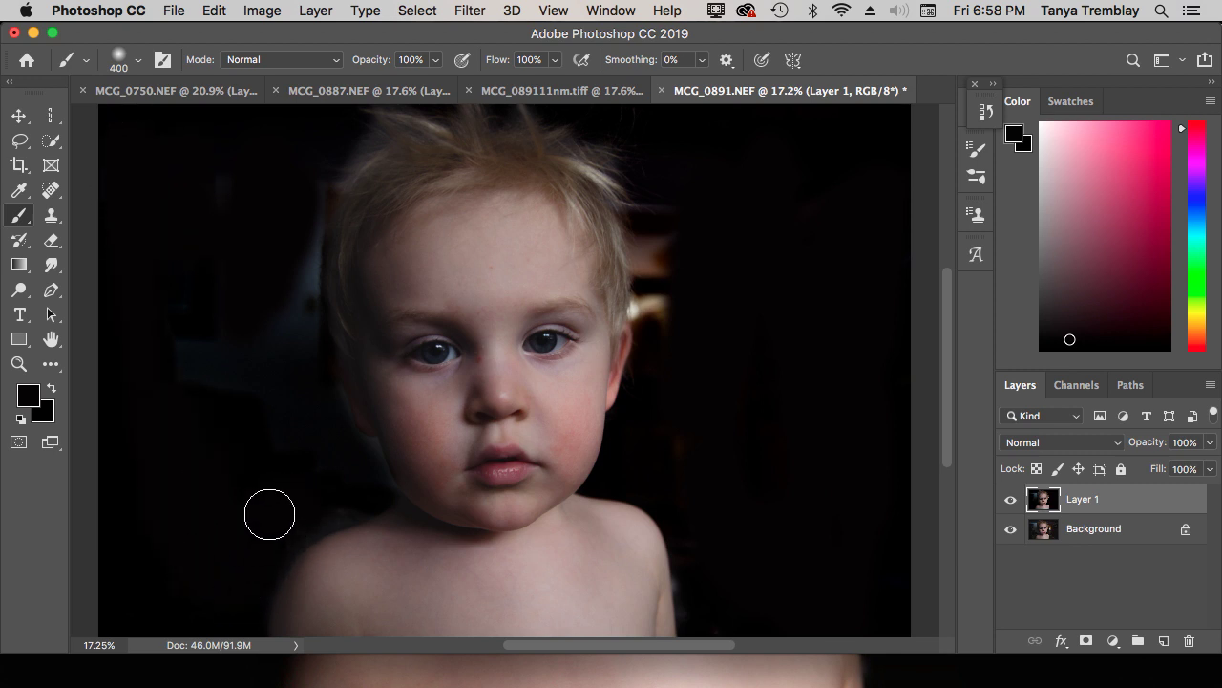
mouse_move(289, 288)
mouse_down()
mouse_move(281, 352)
mouse_move(277, 275)
mouse_up()
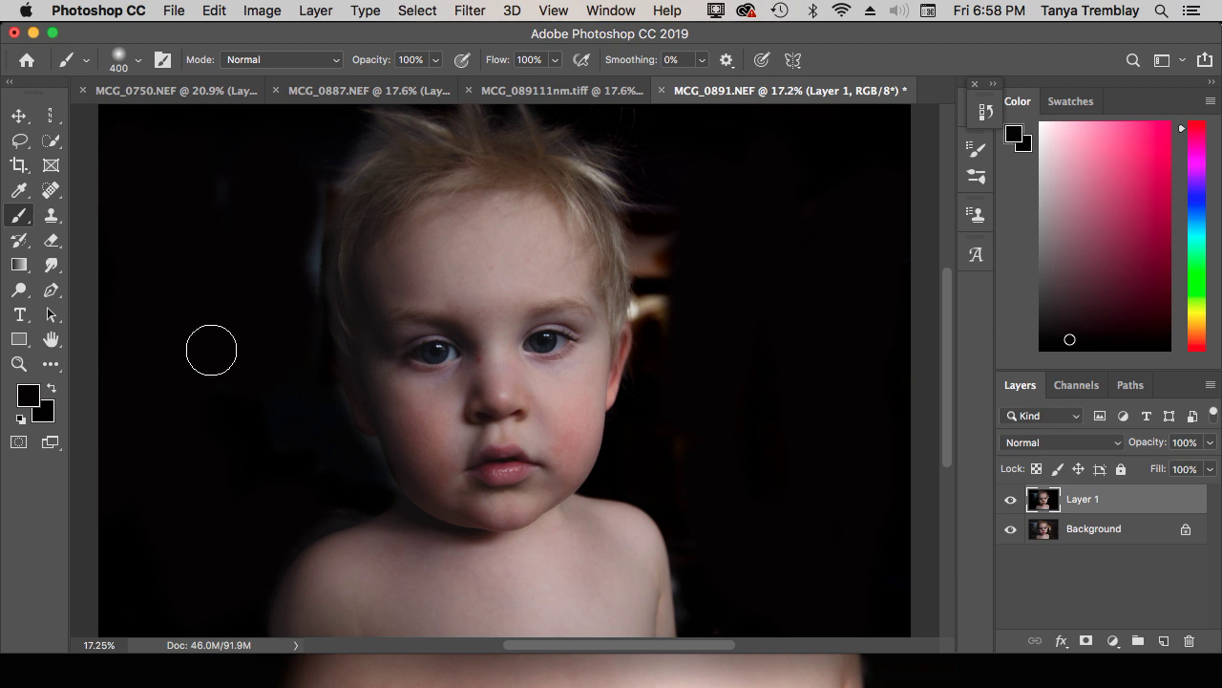
drag(259, 412, 249, 483)
- Reset the foreground and background colours to the black and white defaults and swap them so white is the foreground
click(21, 422)
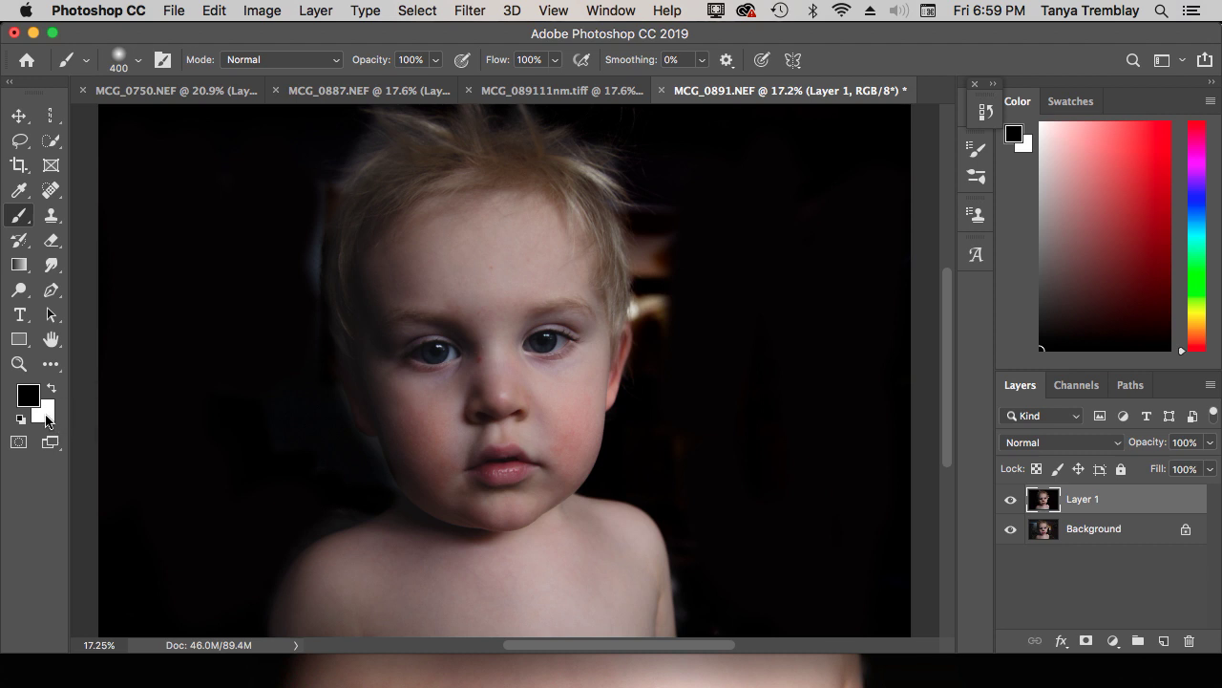
click(35, 401)
click(43, 401)
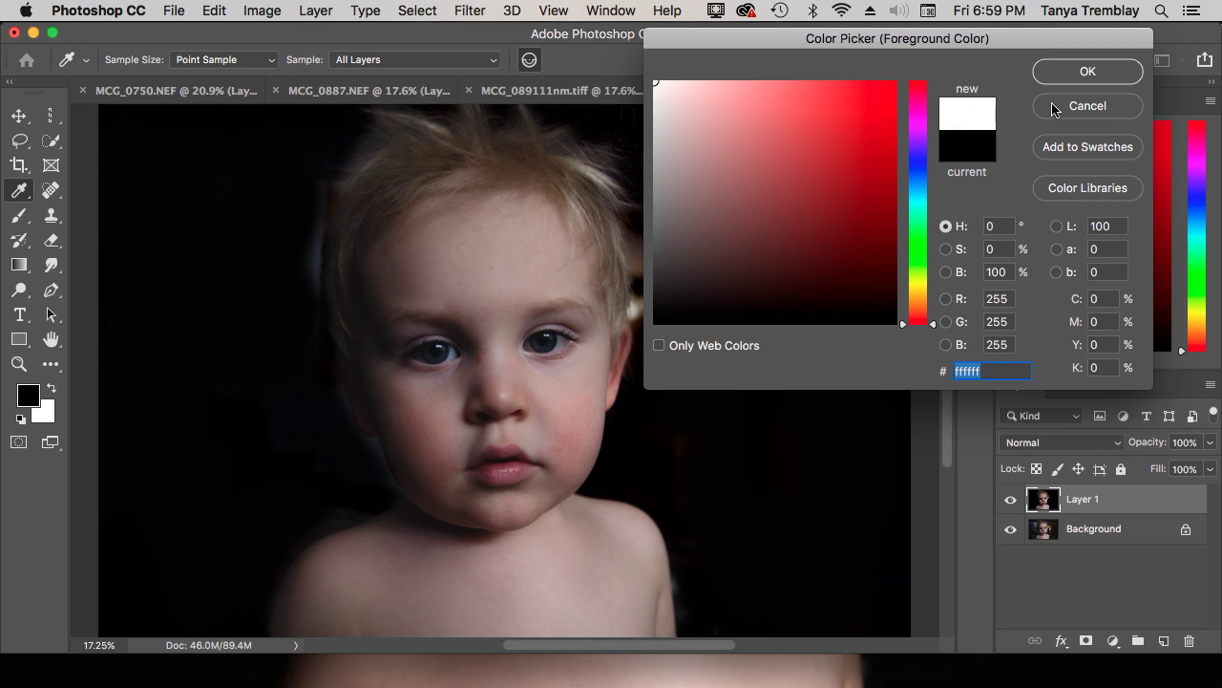
click(1087, 106)
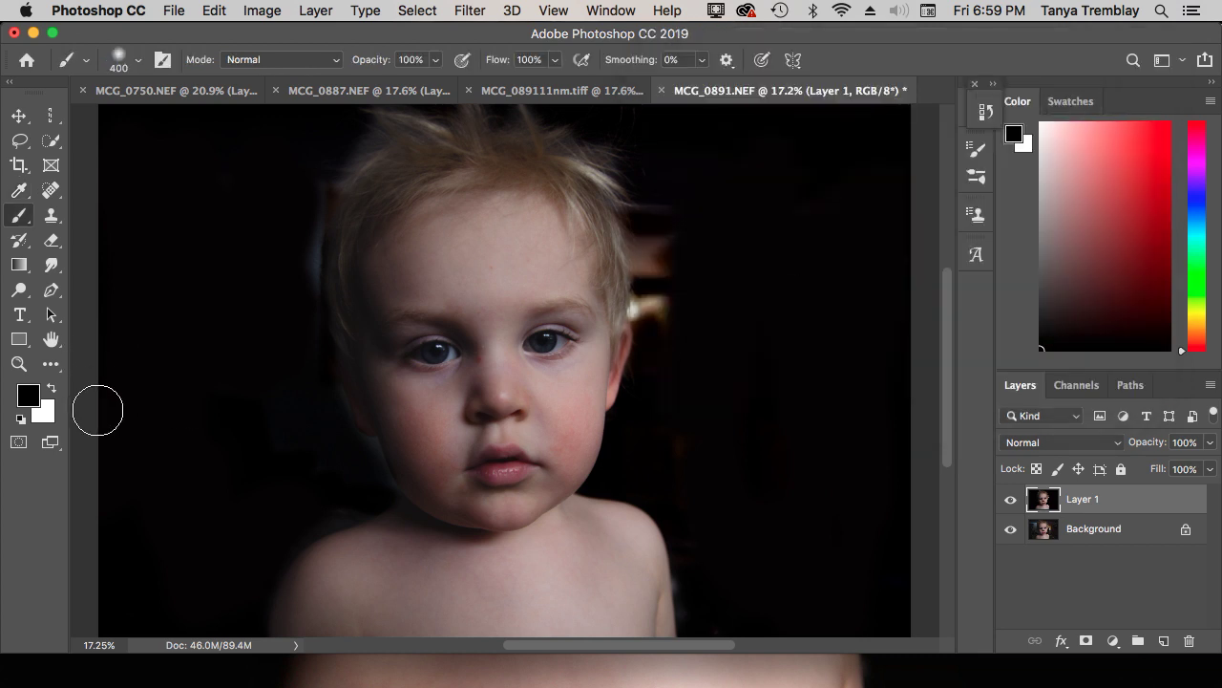
key(x)
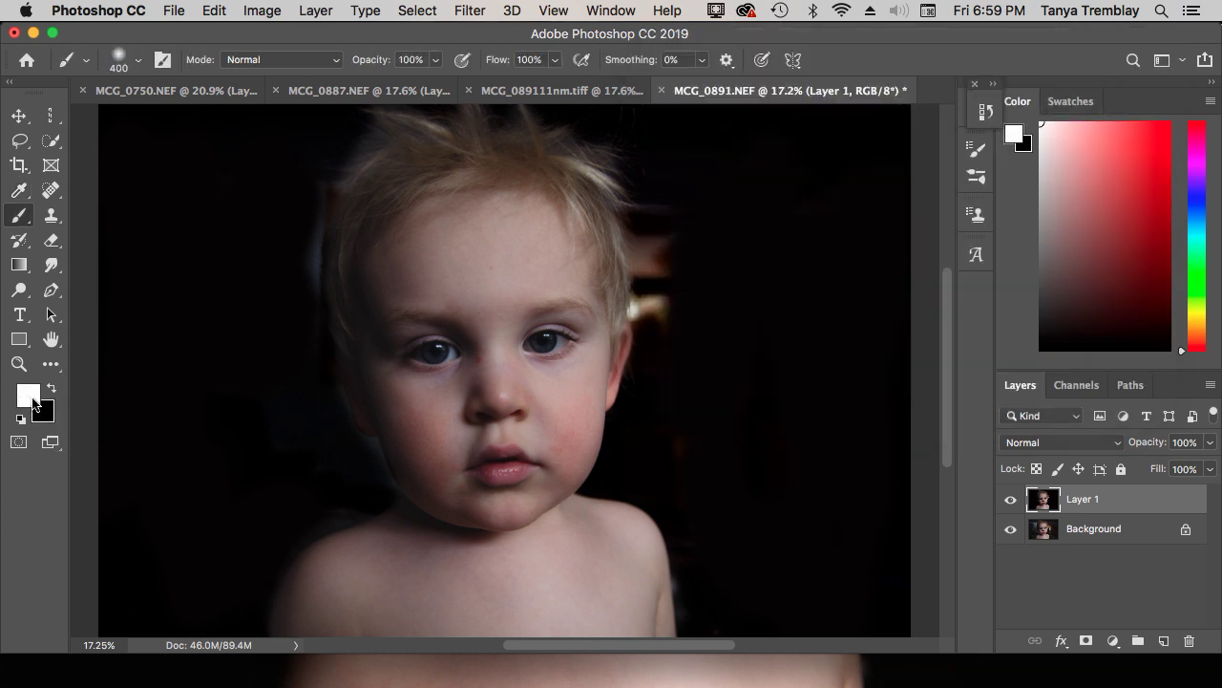
key(x)
key(x)
key(x)
key(x)
key(x)
key(x)
- Paint a short vertical white stroke with a 125 px Brush on the background beside the child's lit ear
click(18, 365)
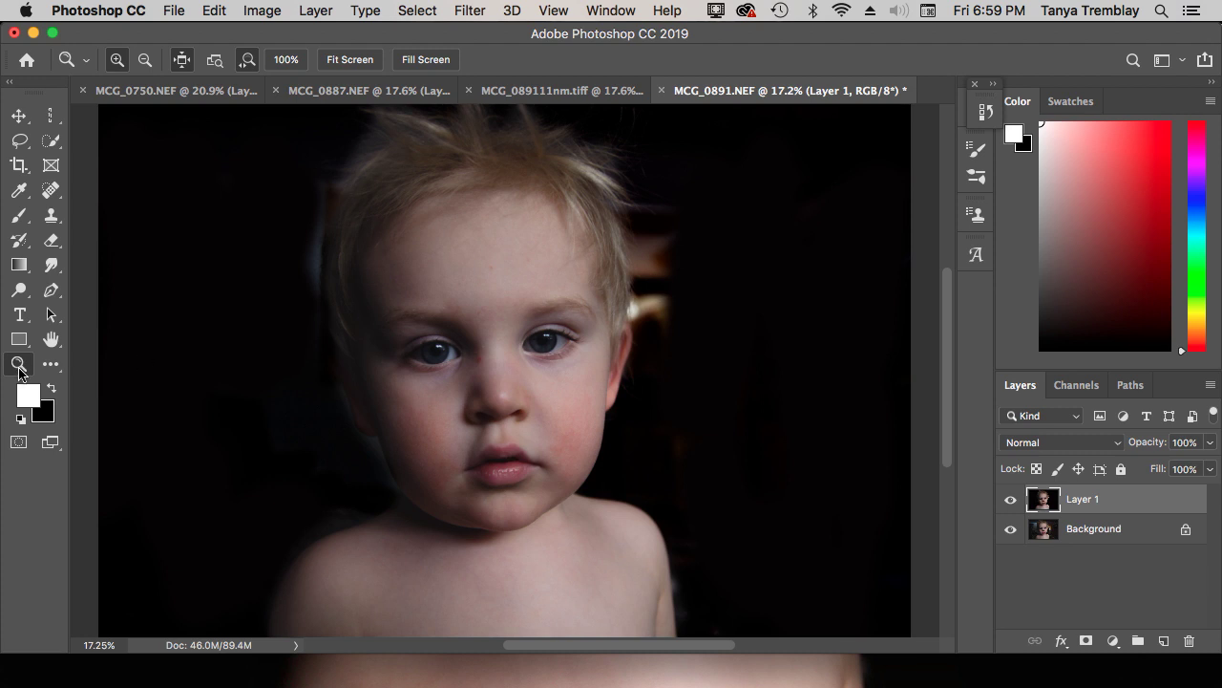
click(667, 209)
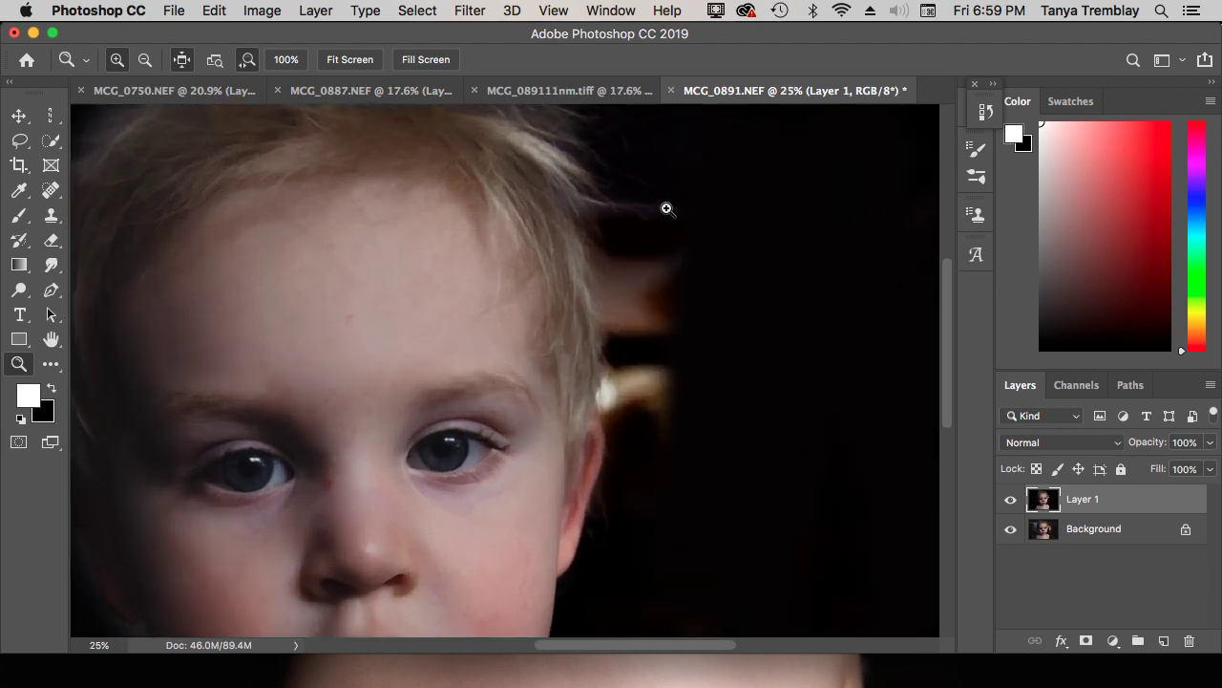
click(665, 206)
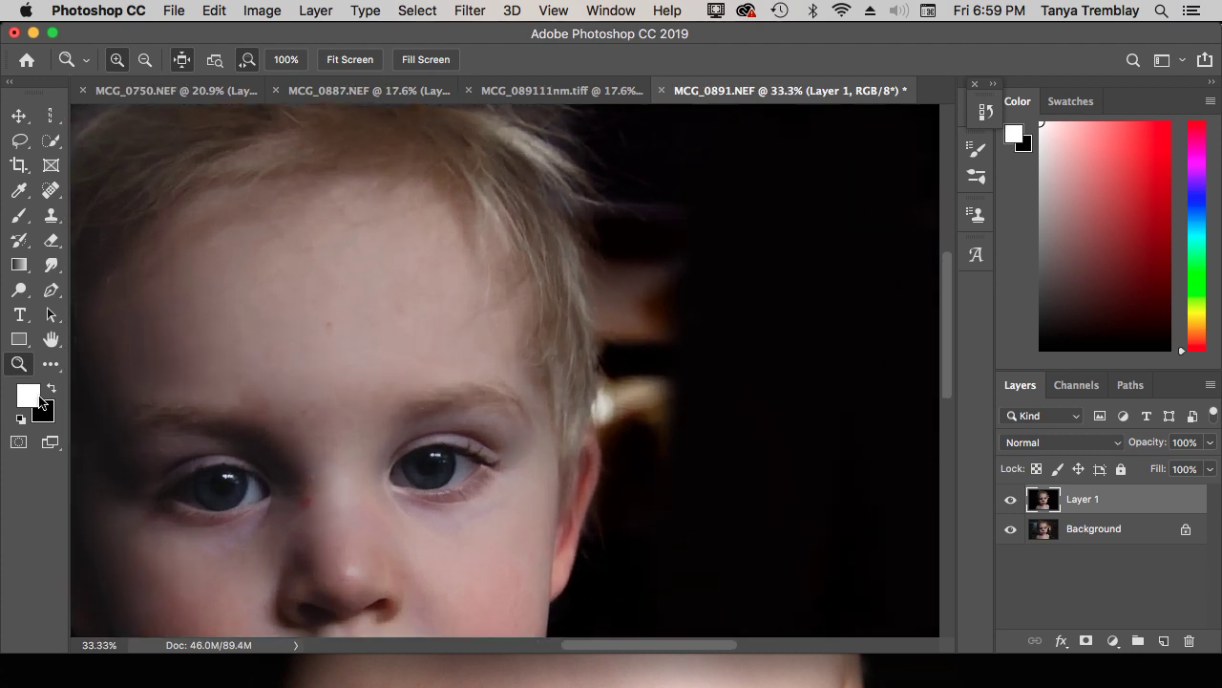
click(18, 215)
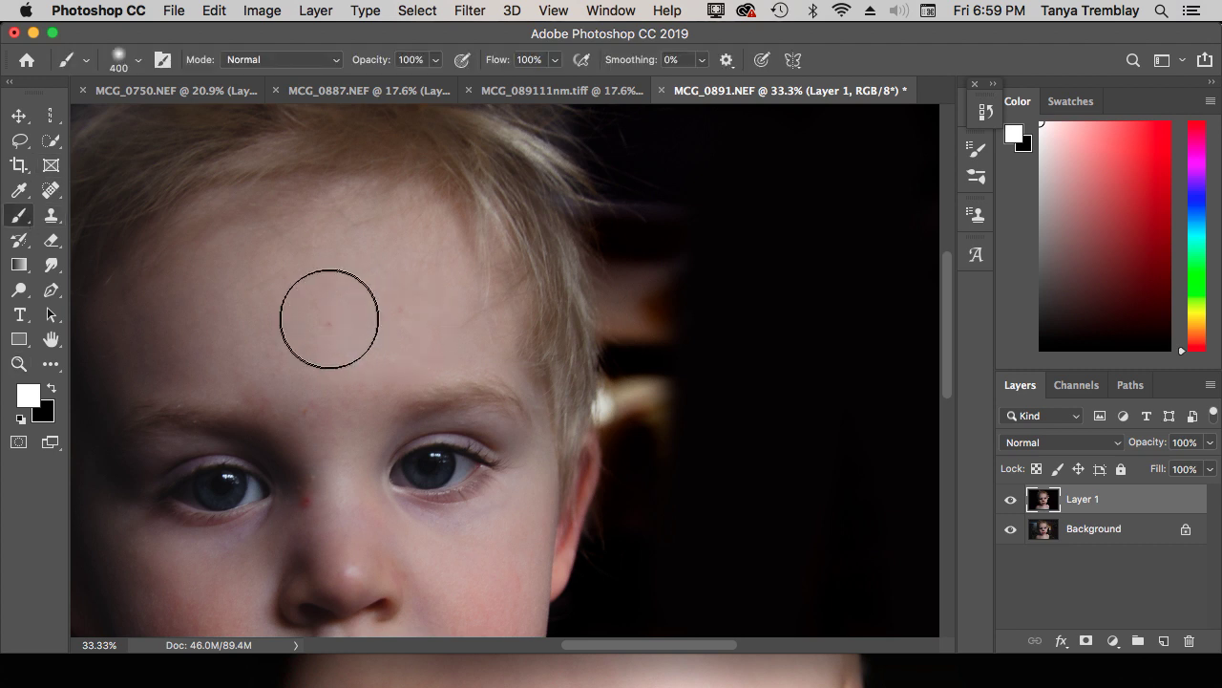
key(bracketleft)
key(bracketleft)
key(bracketleft)
key(bracketleft)
key(bracketleft)
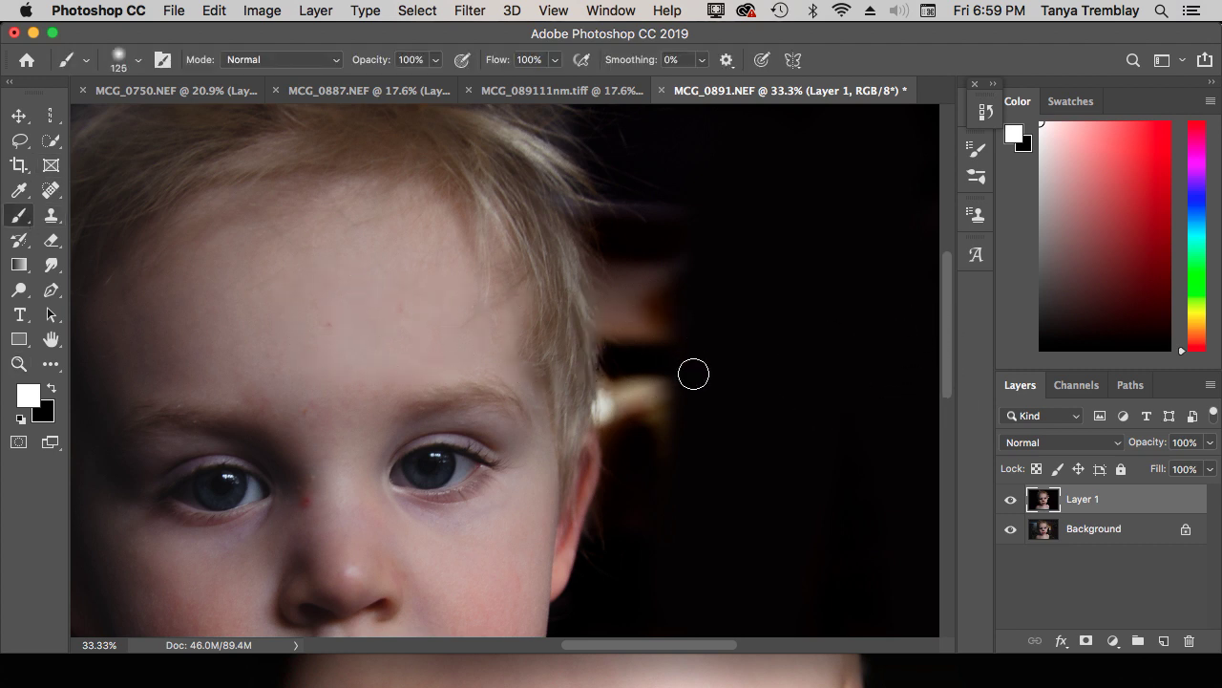
drag(676, 458, 669, 347)
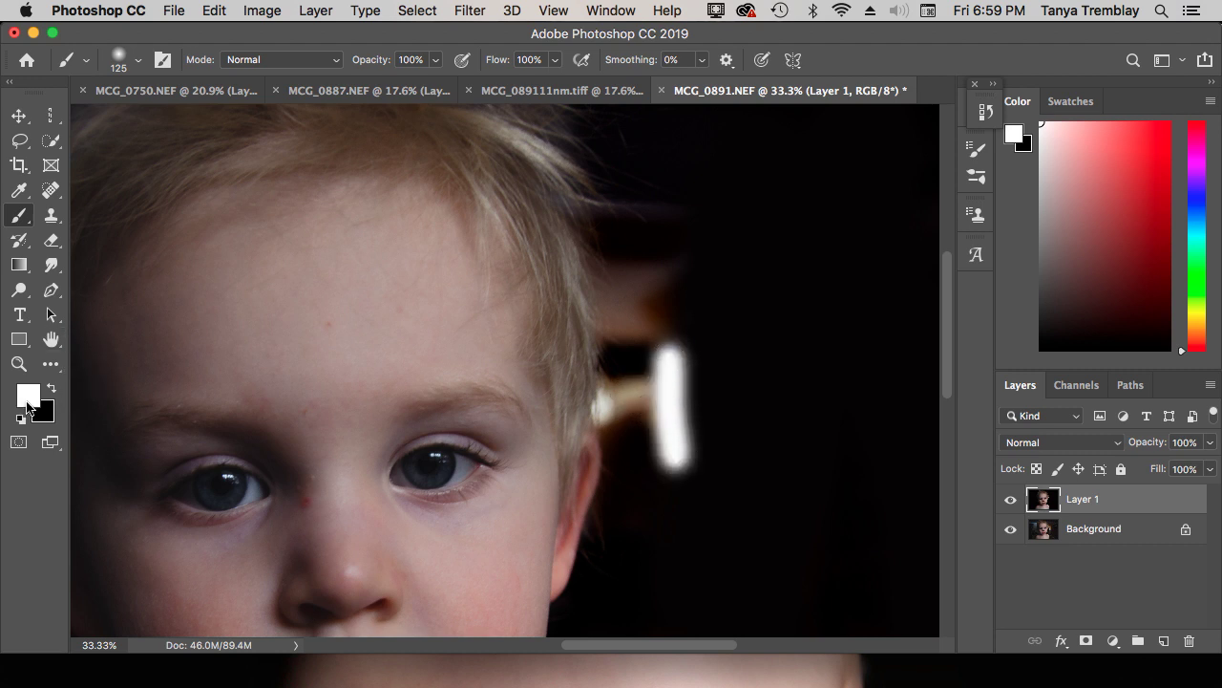
- Switch the foreground to black and paint over the white stroke and remaining lights beside the ear, enlarging the Brush to 200 px
key(x)
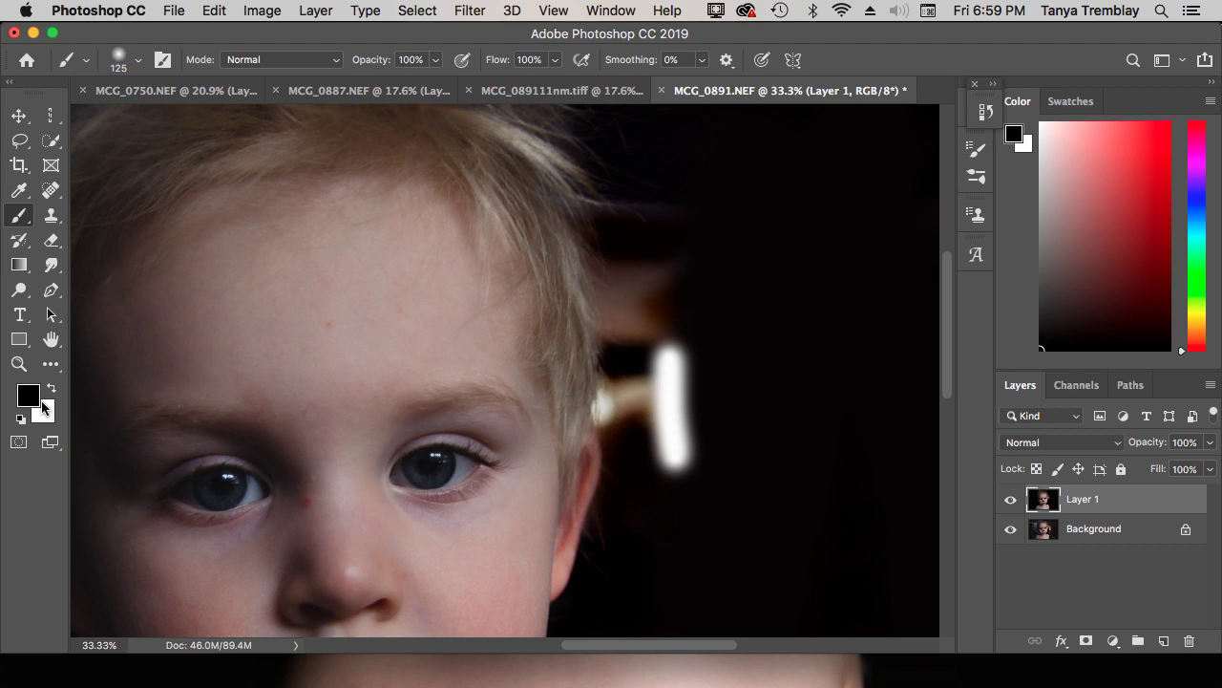
mouse_move(705, 471)
mouse_down()
mouse_move(692, 376)
mouse_move(696, 483)
mouse_move(666, 452)
mouse_move(670, 343)
mouse_move(670, 422)
mouse_move(683, 333)
mouse_move(677, 303)
mouse_move(671, 334)
mouse_move(650, 240)
mouse_move(633, 318)
mouse_move(633, 281)
mouse_move(663, 382)
mouse_move(648, 421)
mouse_move(644, 410)
mouse_move(647, 379)
mouse_move(656, 441)
mouse_move(632, 407)
mouse_move(625, 417)
mouse_move(628, 390)
mouse_move(623, 417)
mouse_move(619, 407)
mouse_move(635, 345)
mouse_move(615, 256)
mouse_move(673, 277)
mouse_up()
key(bracketright)
key(bracketright)
key(bracketright)
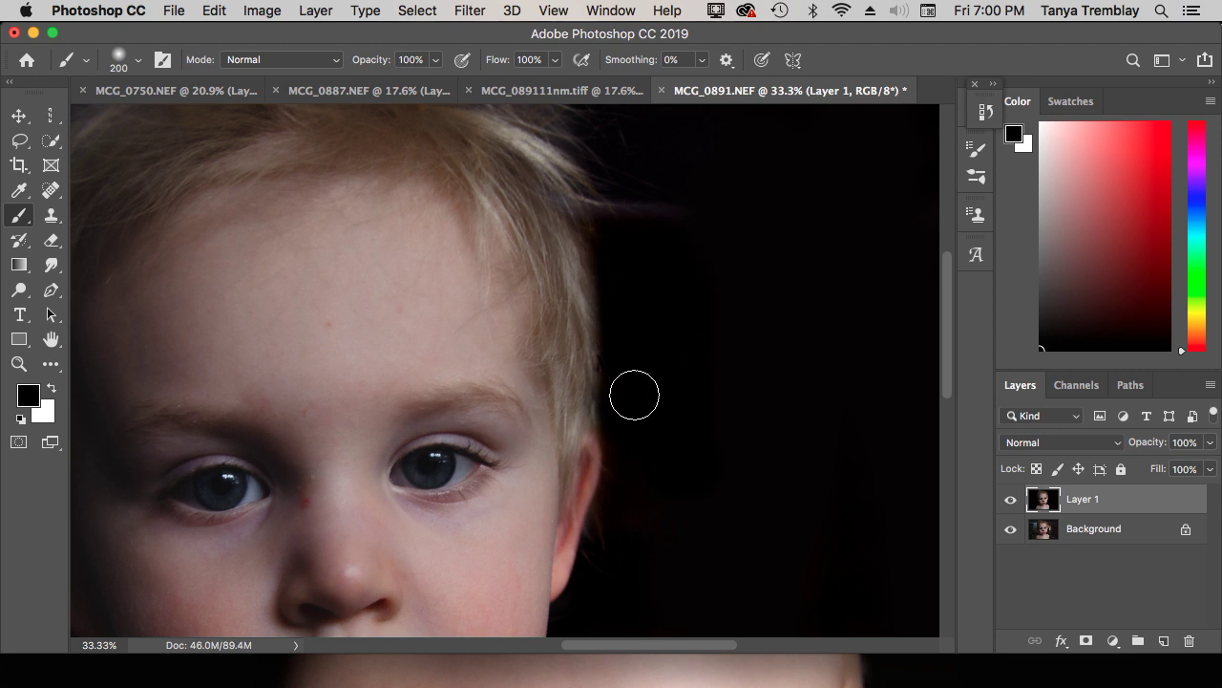
- Try painting black along the hair edge above the lit ear, and revert that stroke through the History
drag(622, 374, 606, 232)
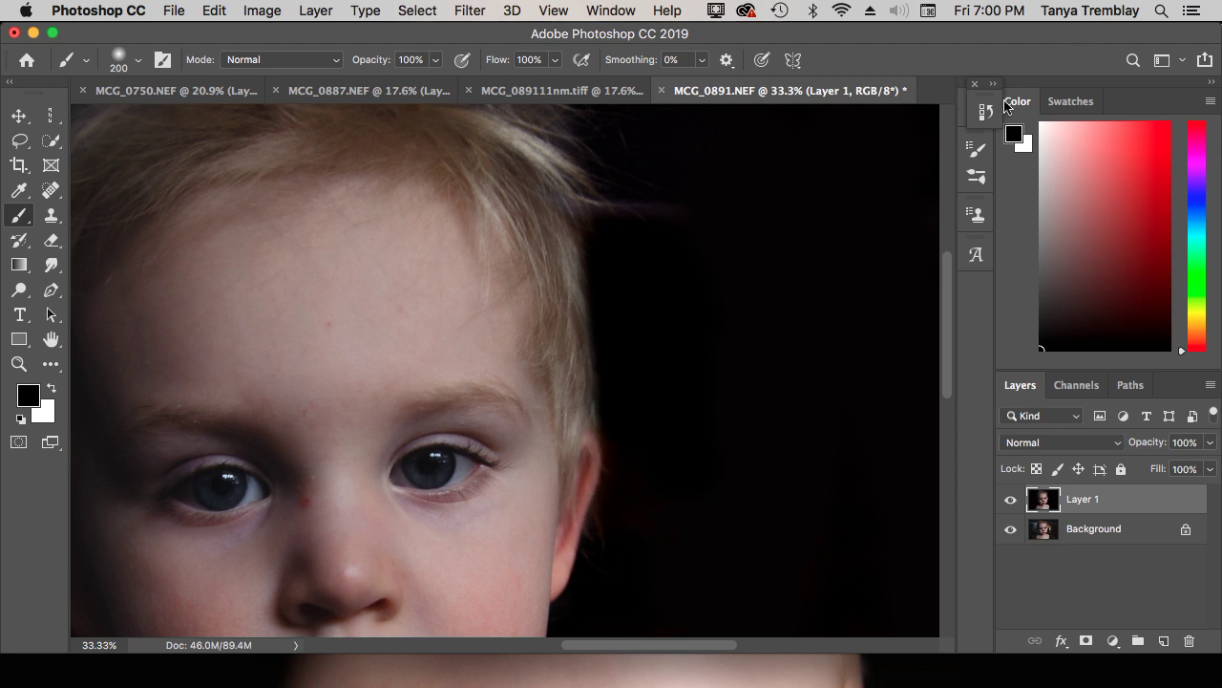
click(985, 112)
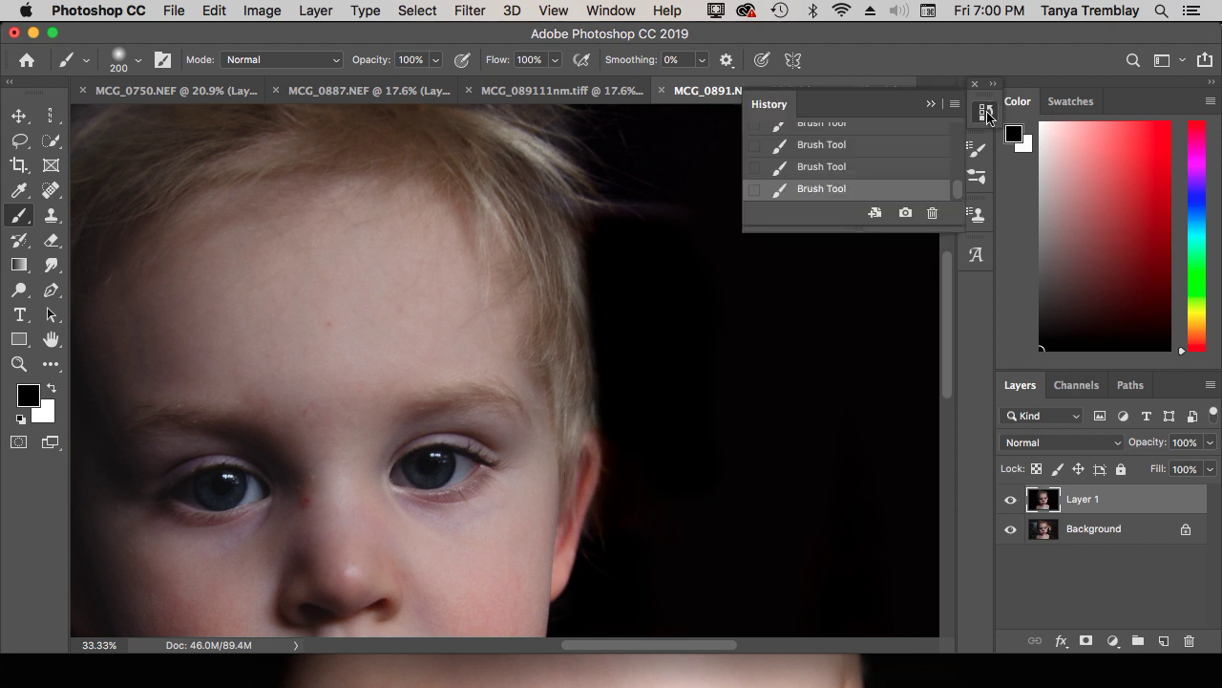
click(836, 167)
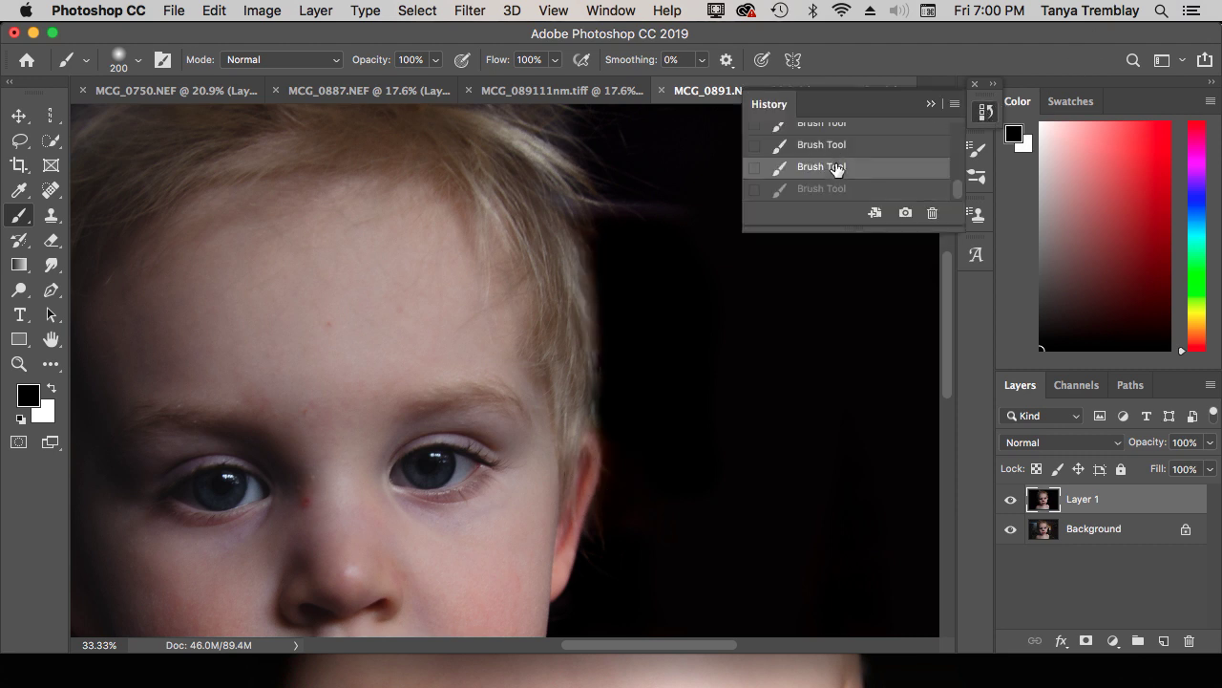
click(931, 107)
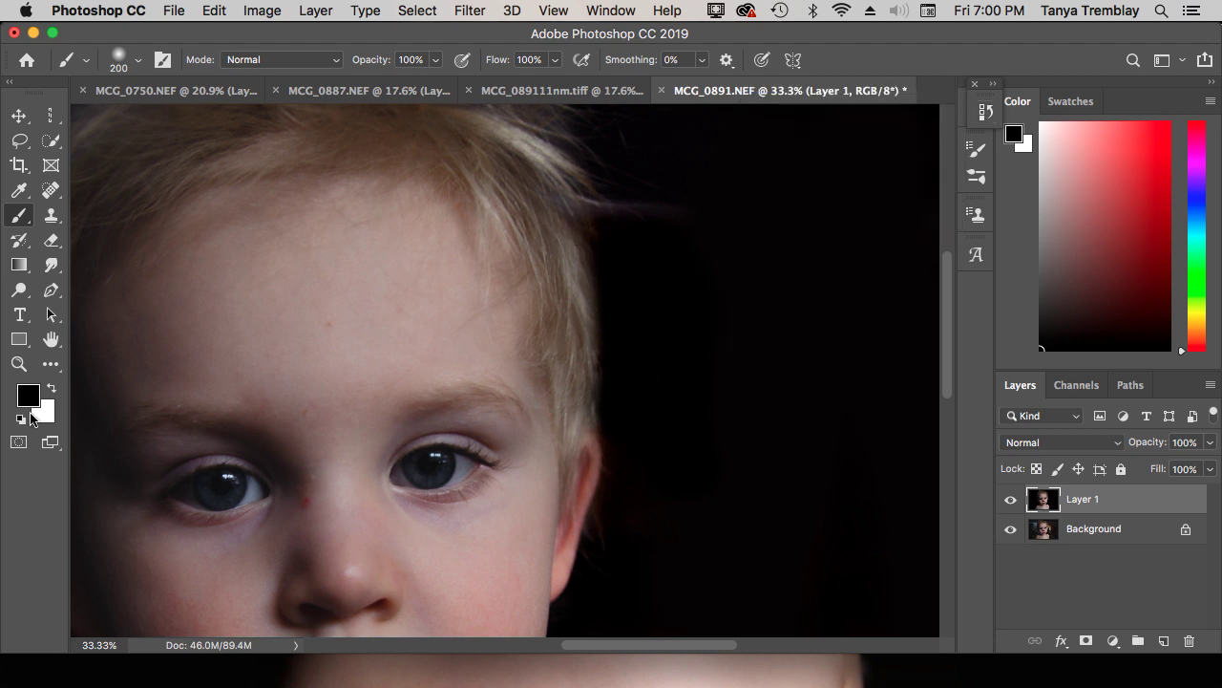
- Paint black with the 200 px Brush over the blue-grey glow beside the hair on the shadowed side
click(19, 363)
right_click(612, 440)
click(671, 450)
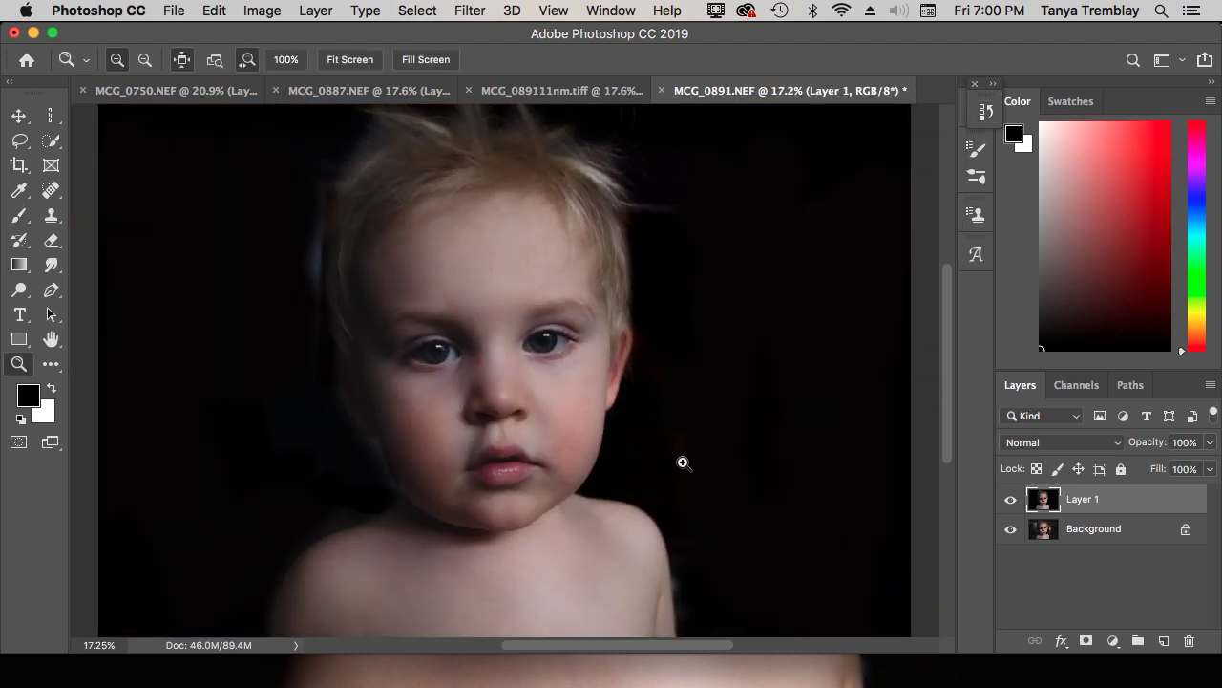
drag(265, 248, 248, 303)
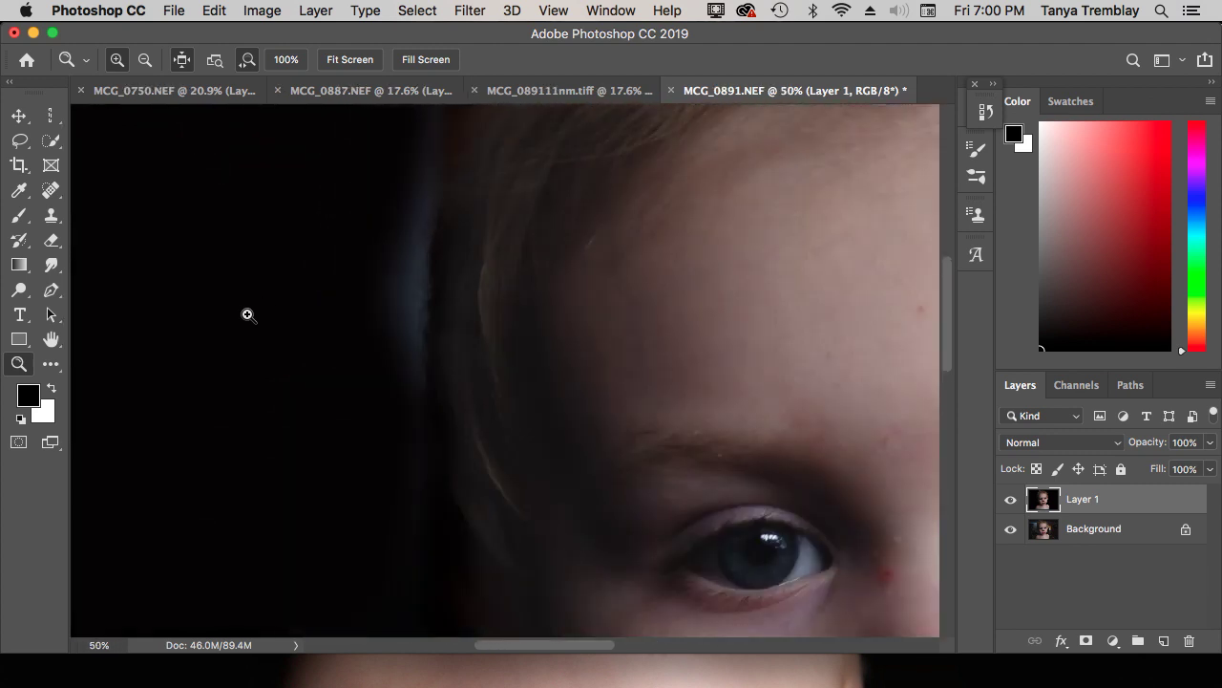
click(17, 218)
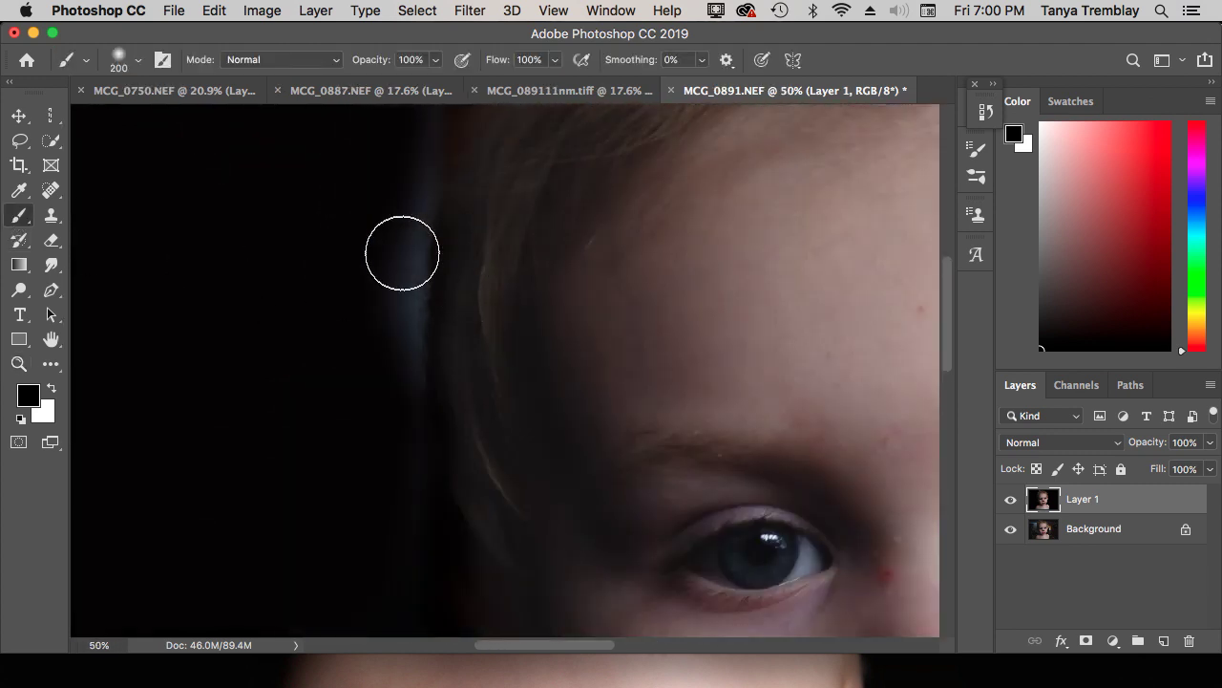
drag(402, 240, 400, 396)
mouse_move(404, 316)
mouse_down()
mouse_move(406, 187)
mouse_move(409, 272)
mouse_move(421, 169)
mouse_move(320, 304)
mouse_move(404, 277)
mouse_move(428, 220)
mouse_move(418, 306)
mouse_up()
- Paint black with a 100 px Brush over the leftover glow along the upper hair edge on the shadowed side
scroll(320, 305, up, 5)
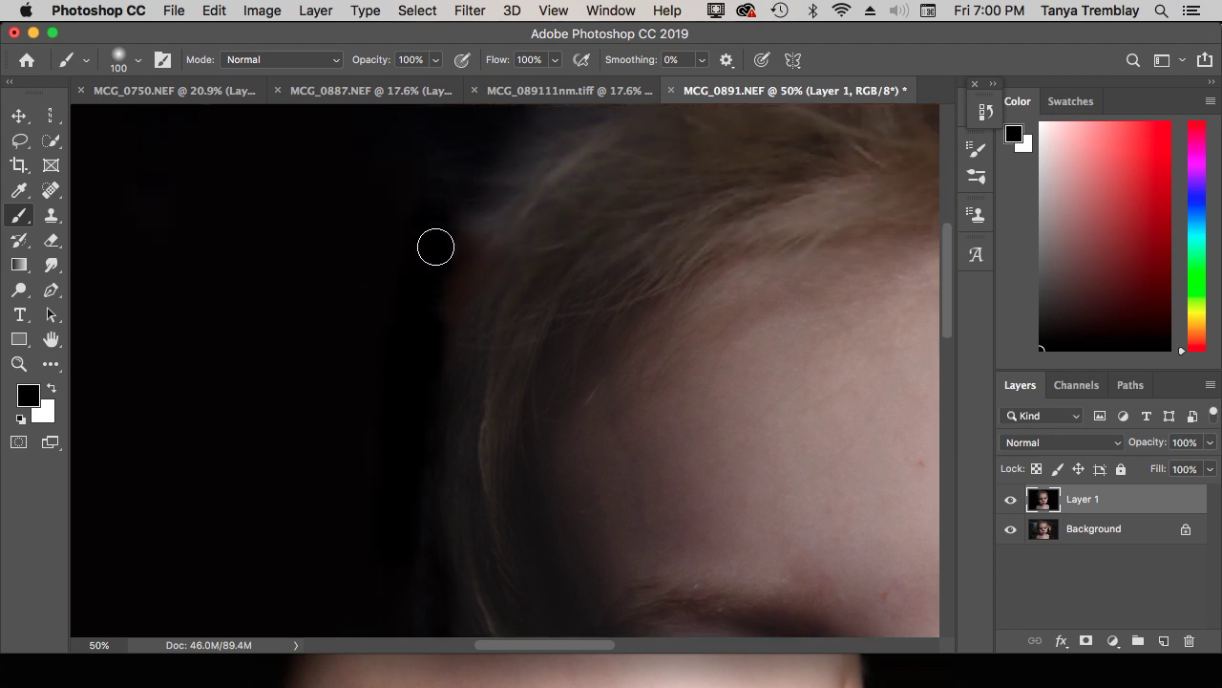
scroll(423, 271, up, 2)
mouse_move(524, 270)
mouse_down()
mouse_move(483, 305)
mouse_move(450, 370)
mouse_up()
- Paint black along the shadowed side of the ear, cheek and jaw down to the shoulder, reducing the Brush to 45 px
scroll(397, 407, down, 15)
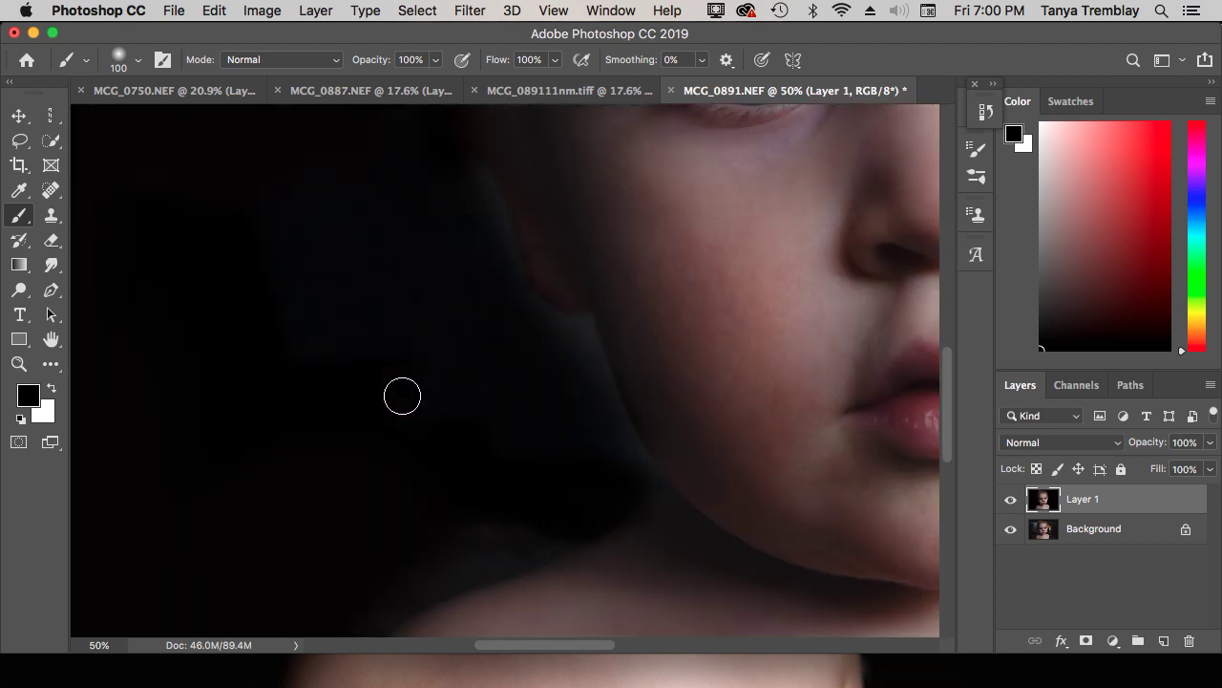
mouse_move(466, 166)
mouse_down()
mouse_move(499, 283)
mouse_move(484, 213)
mouse_move(519, 316)
mouse_move(569, 341)
mouse_move(583, 412)
mouse_move(614, 468)
mouse_move(630, 474)
mouse_move(582, 351)
mouse_up()
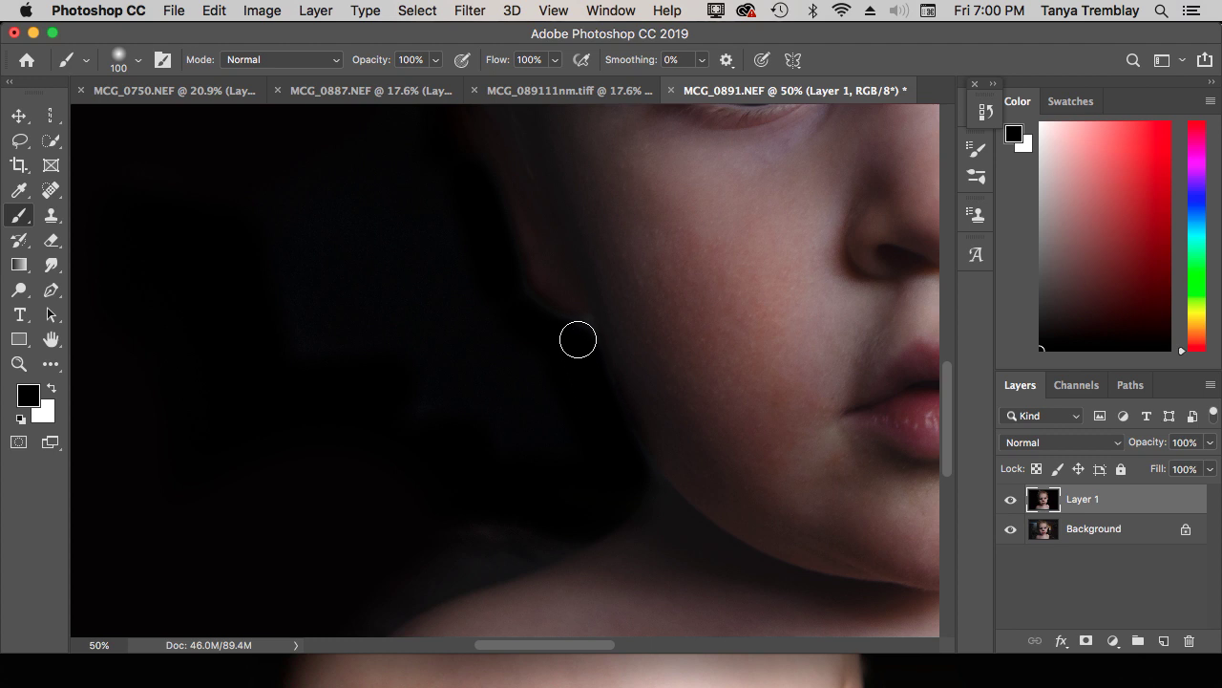
key(bracketleft)
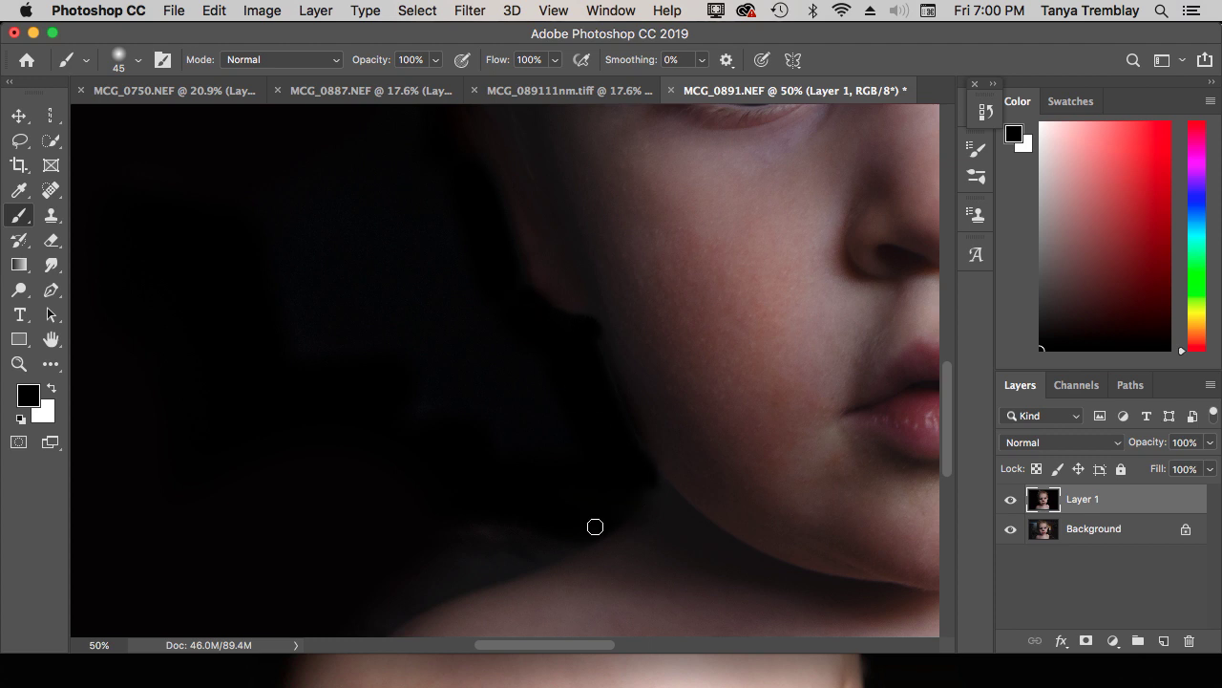
scroll(593, 524, down, 3)
mouse_move(653, 382)
mouse_down()
mouse_move(653, 404)
mouse_move(625, 420)
mouse_move(667, 402)
mouse_move(570, 450)
mouse_move(646, 407)
mouse_move(675, 407)
mouse_move(675, 382)
mouse_move(697, 399)
mouse_up()
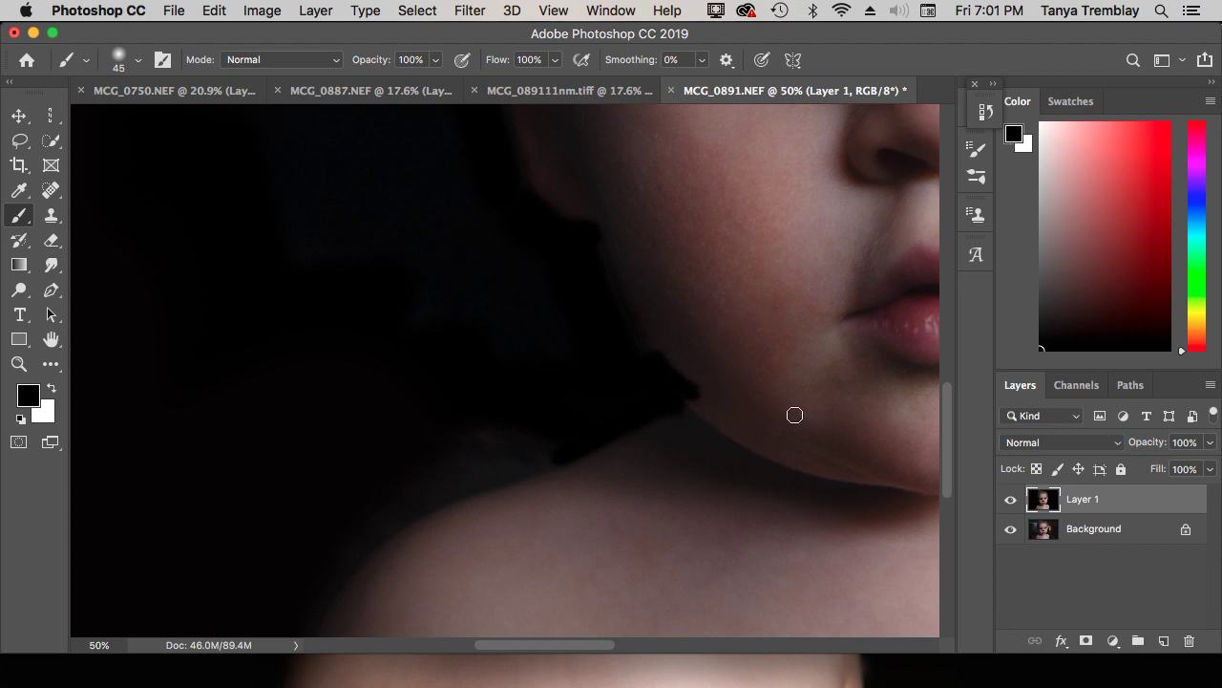
- Restore the overpainted shadowed jawline with a 70 px History Brush, and repaint the glow along its edge black with the 45 px Brush
click(23, 243)
key(bracketleft)
key(bracketleft)
key(bracketleft)
key(bracketleft)
key(bracketleft)
key(bracketleft)
key(bracketleft)
mouse_move(671, 364)
mouse_down()
mouse_move(663, 341)
mouse_move(706, 410)
mouse_move(662, 363)
mouse_move(697, 413)
mouse_move(608, 235)
mouse_move(607, 251)
mouse_up()
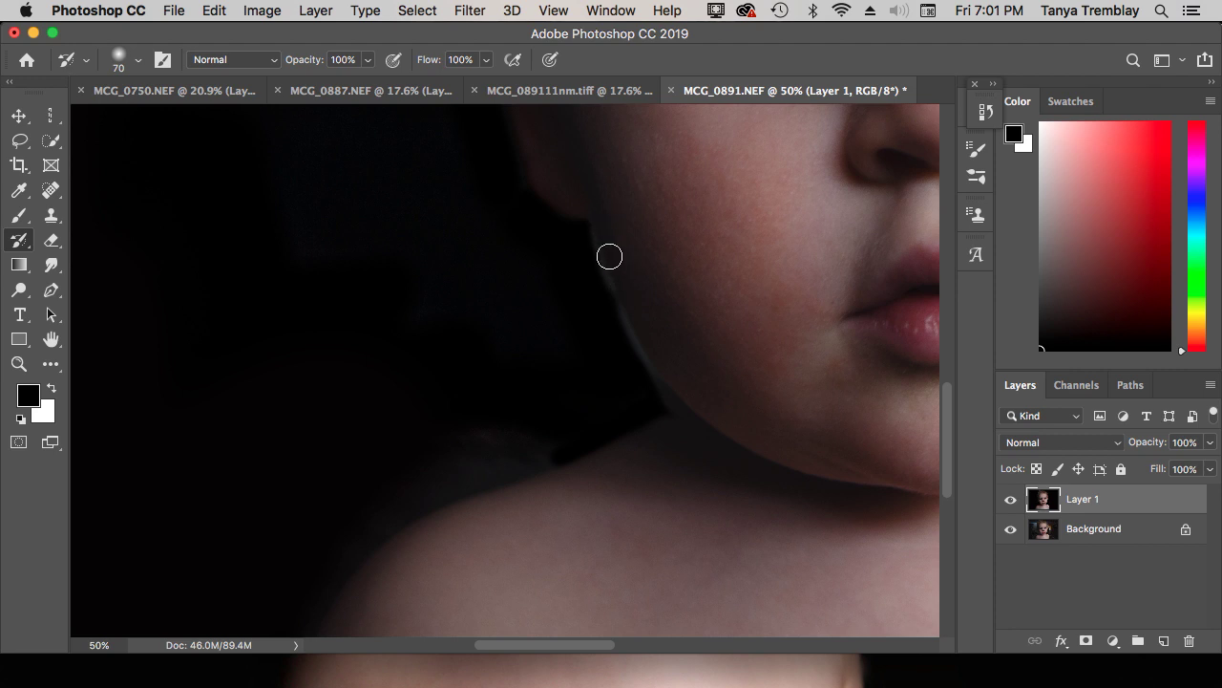
key(b)
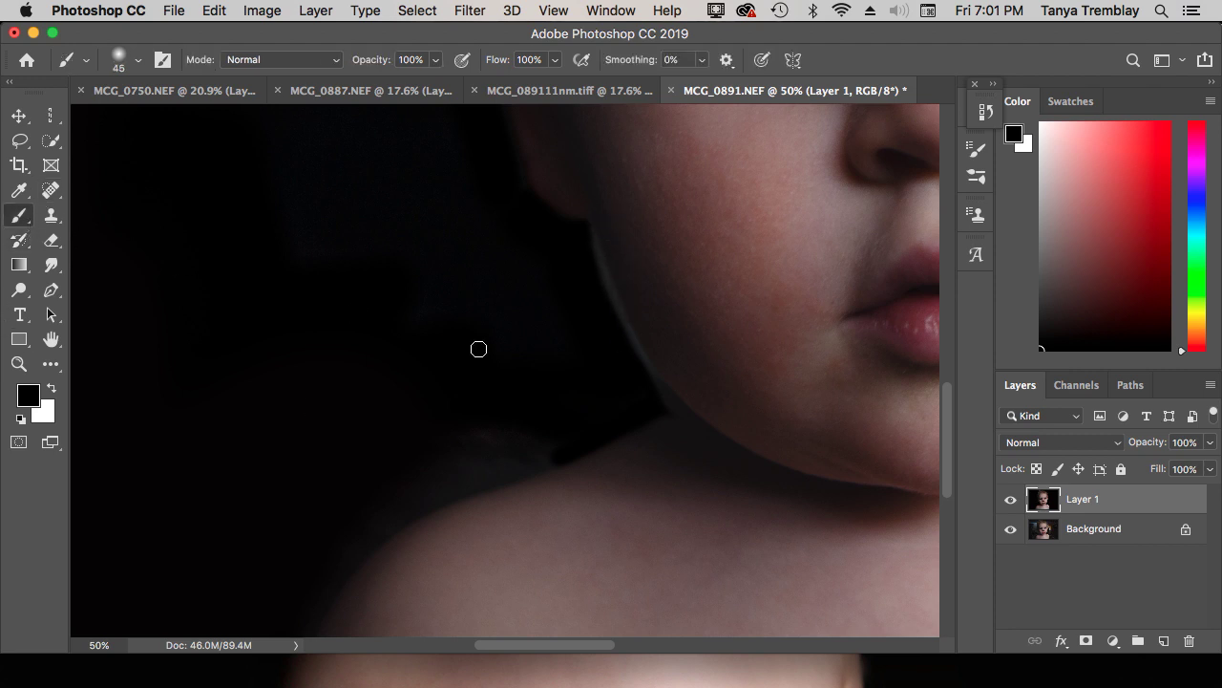
drag(587, 238, 666, 408)
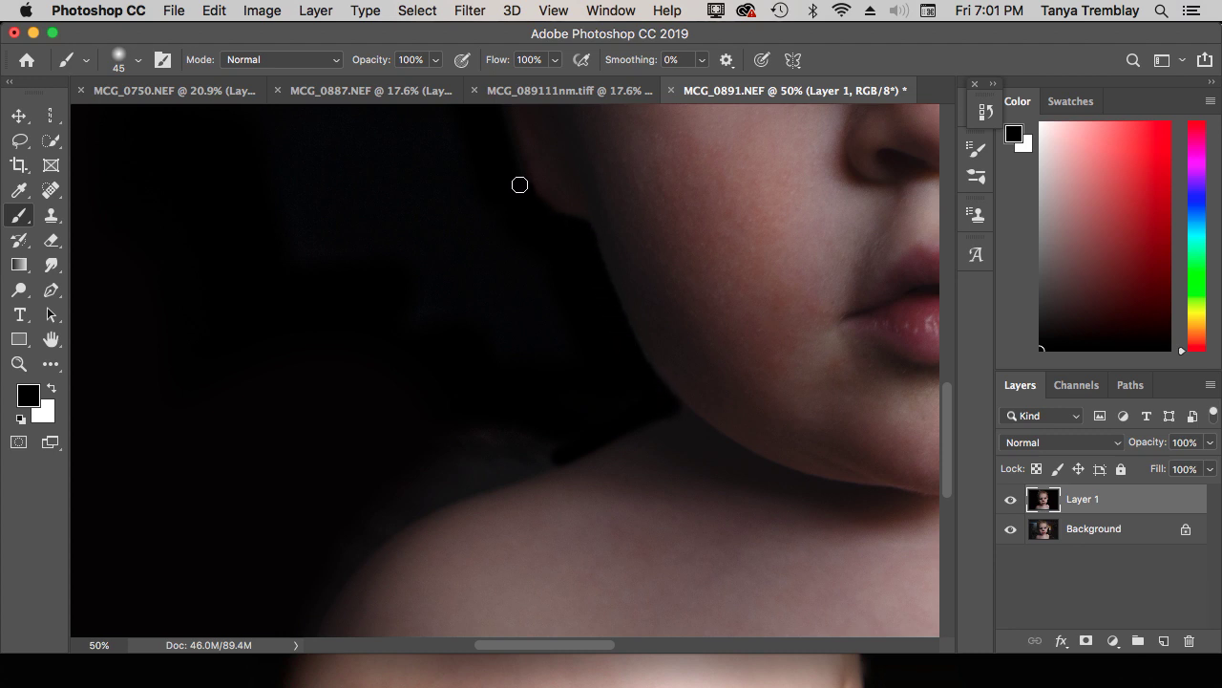
- Fit the image on screen and paint black with a 90 px Brush over the leftover glow beside the hair, shoulder and arm
click(19, 364)
right_click(584, 412)
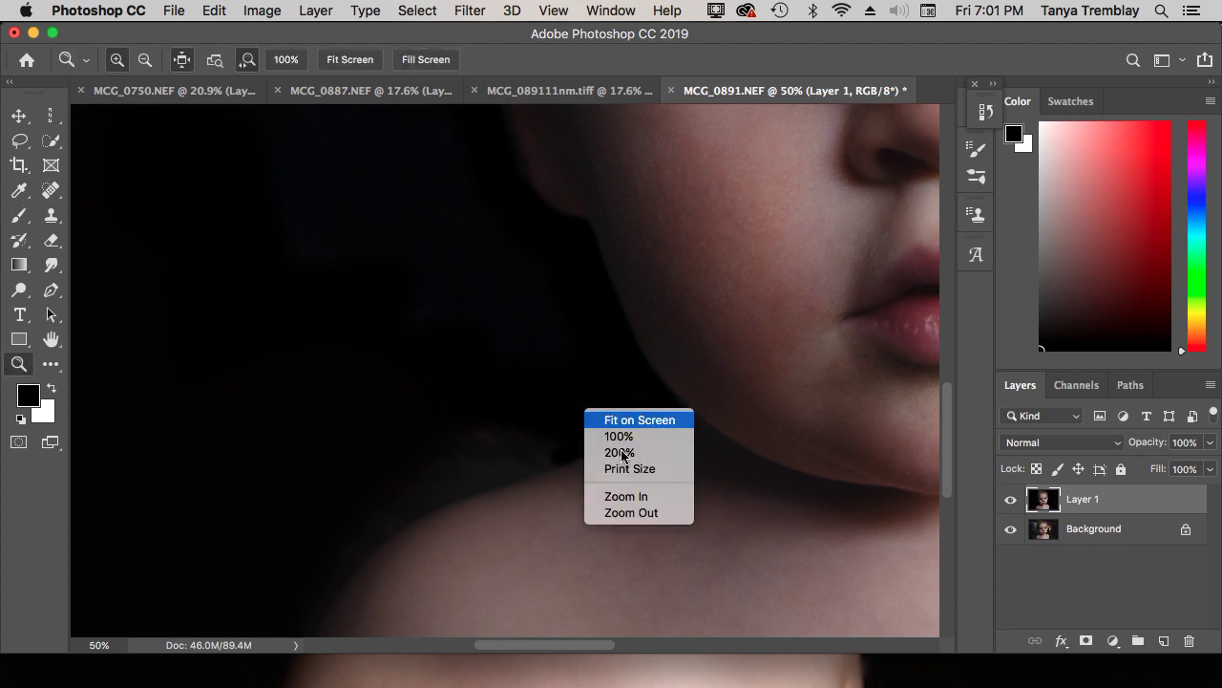
click(601, 418)
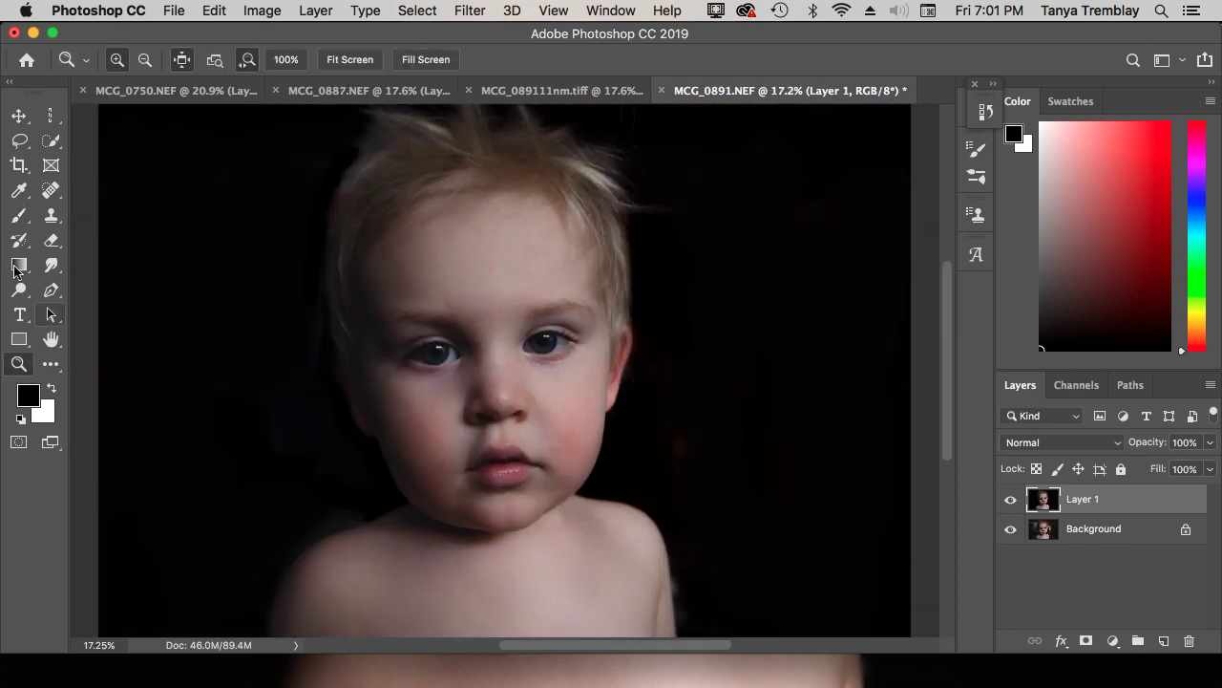
click(19, 230)
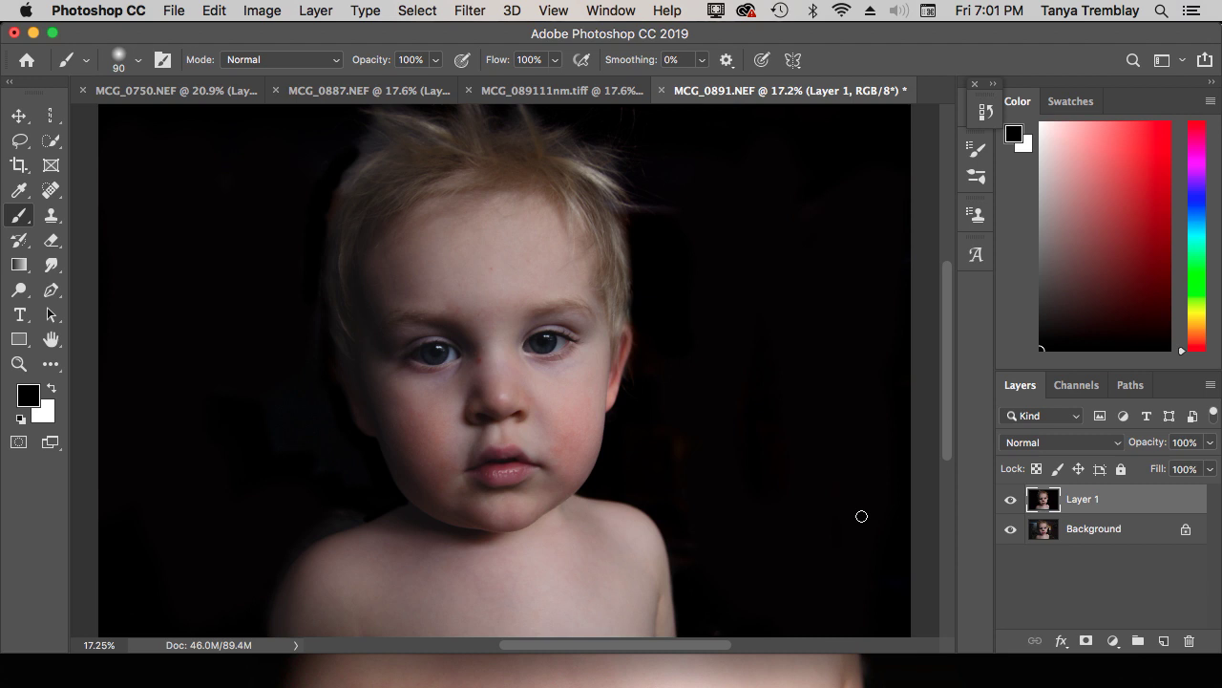
- Examine the whole portrait and a close-up of the face's shadowed side for leftover background
click(18, 364)
right_click(359, 337)
click(382, 346)
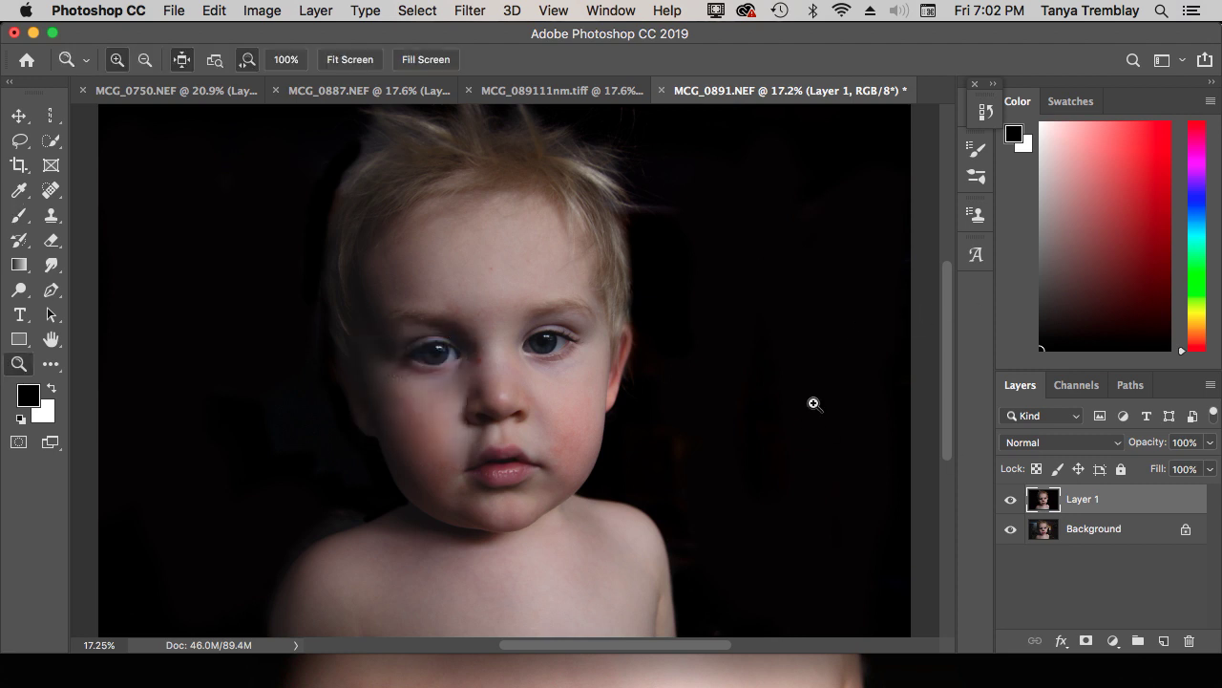
right_click(331, 372)
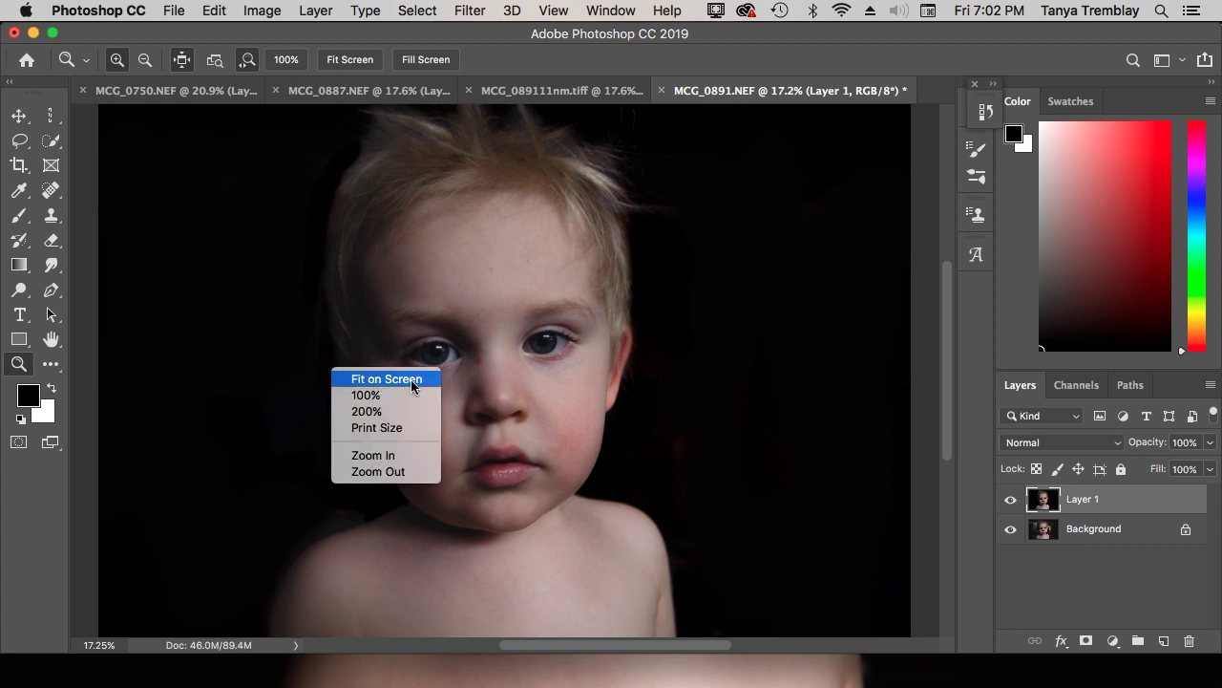
click(412, 380)
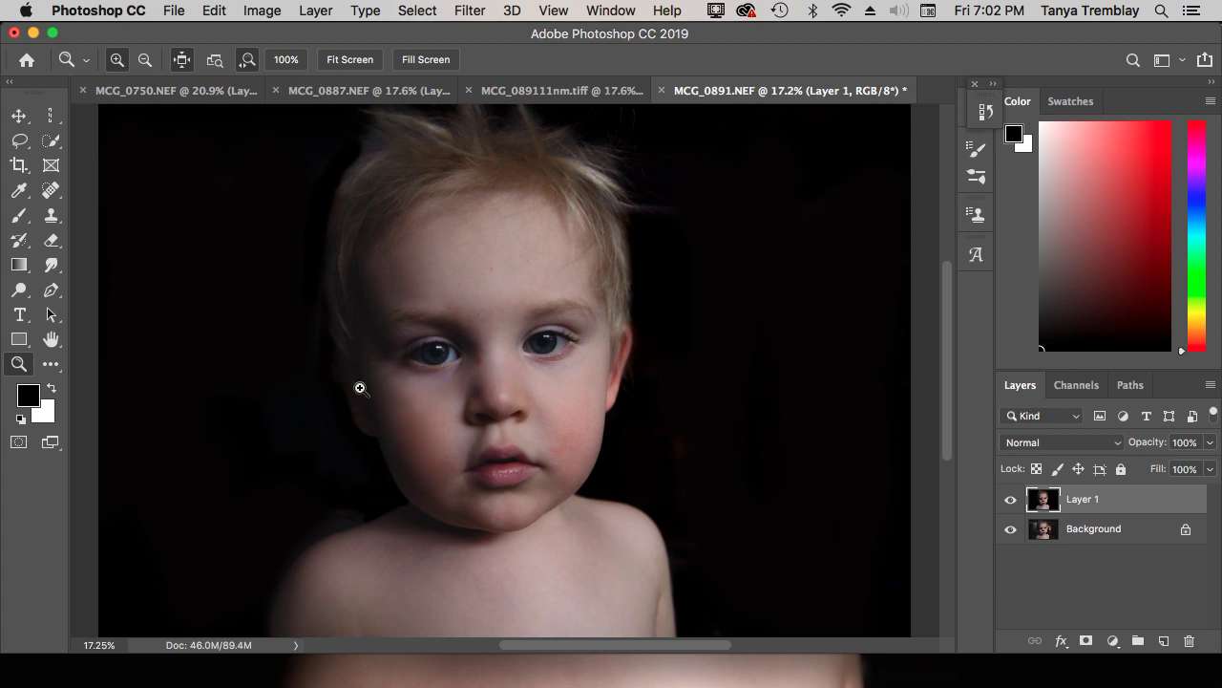
drag(368, 372, 369, 375)
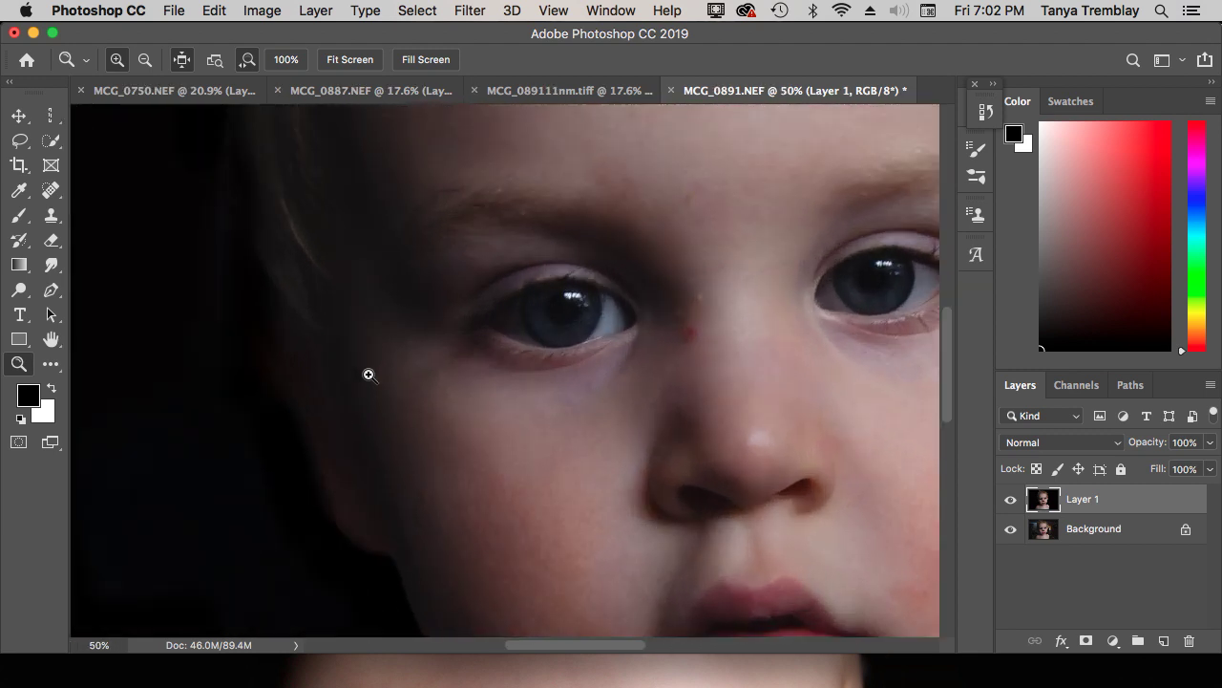
click(369, 374)
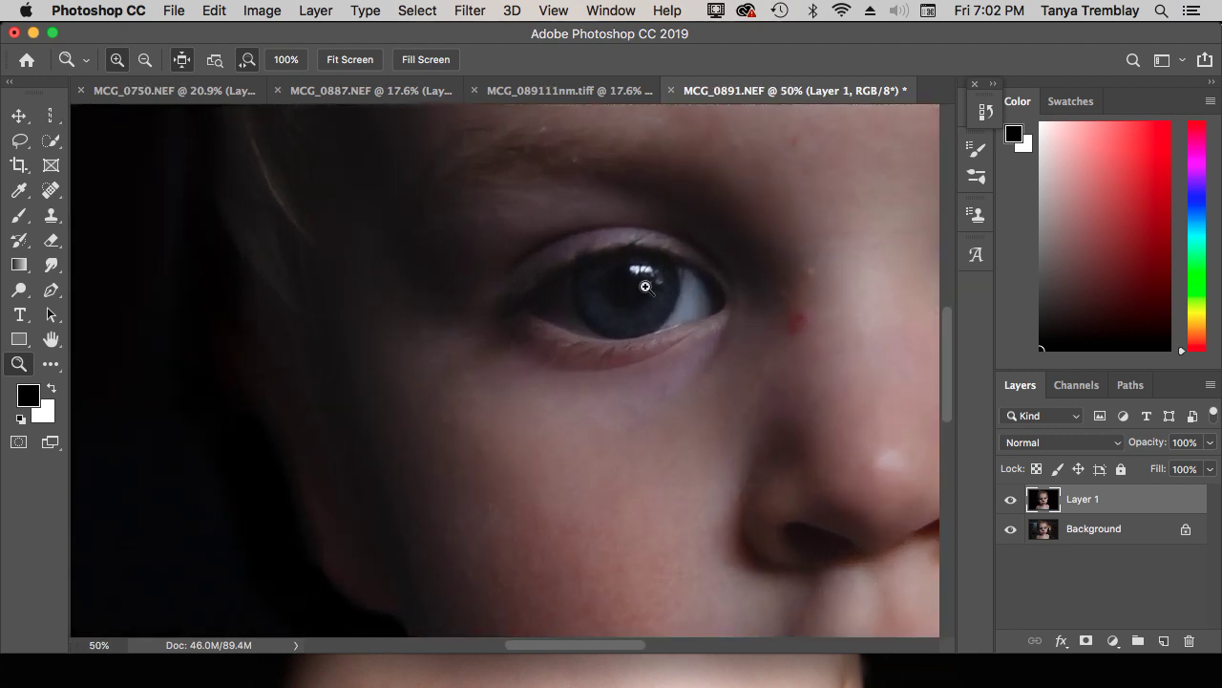
right_click(772, 350)
click(773, 351)
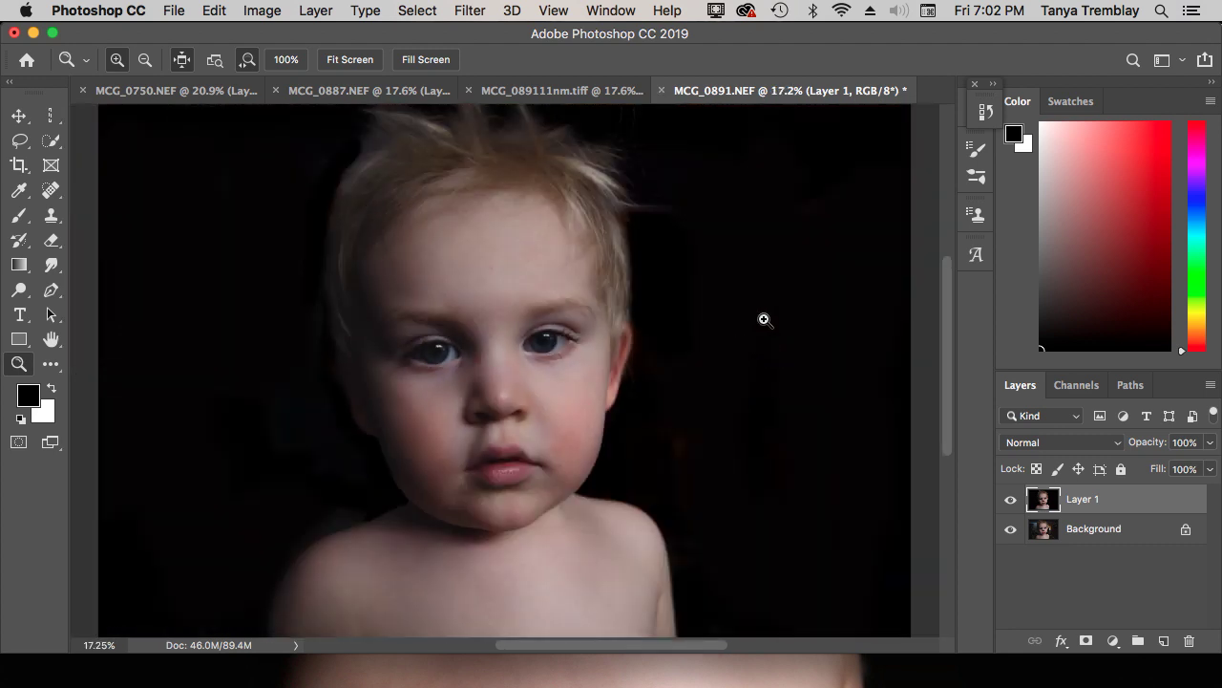
- Darken Layer 1 with a Curves adjustment, moving the RGB black point to input 10 with output 0
click(254, 10)
mouse_move(276, 69)
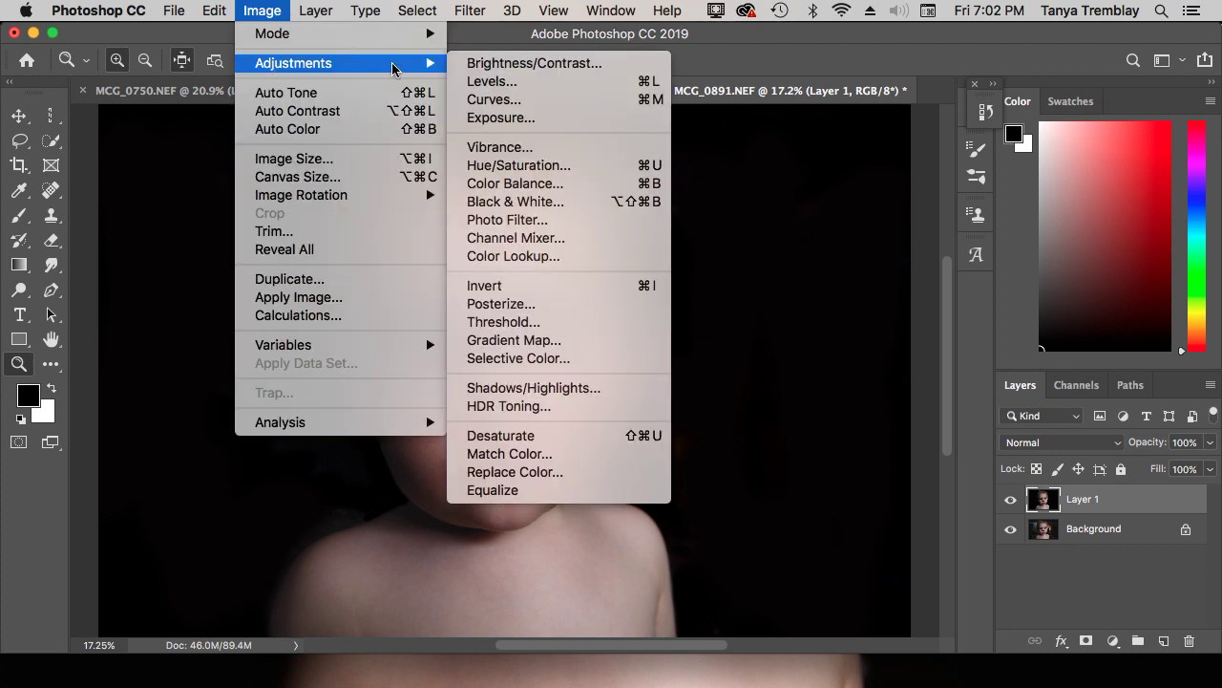
click(515, 100)
drag(819, 103, 1215, 35)
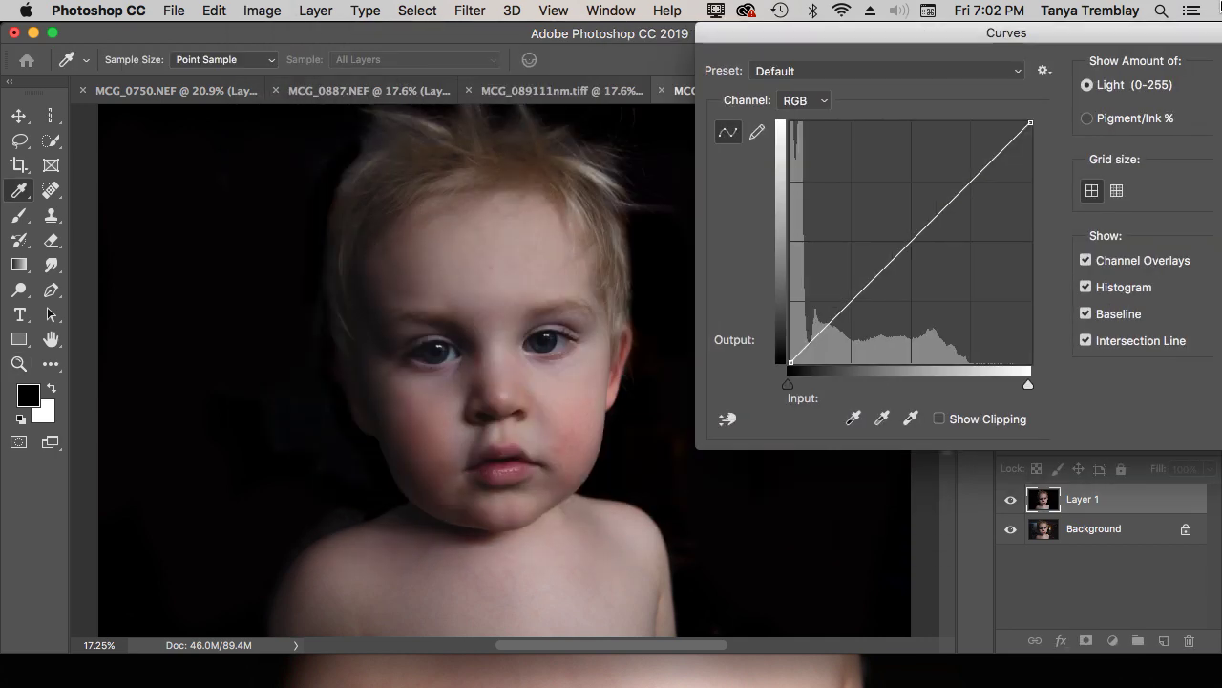
drag(790, 389, 801, 396)
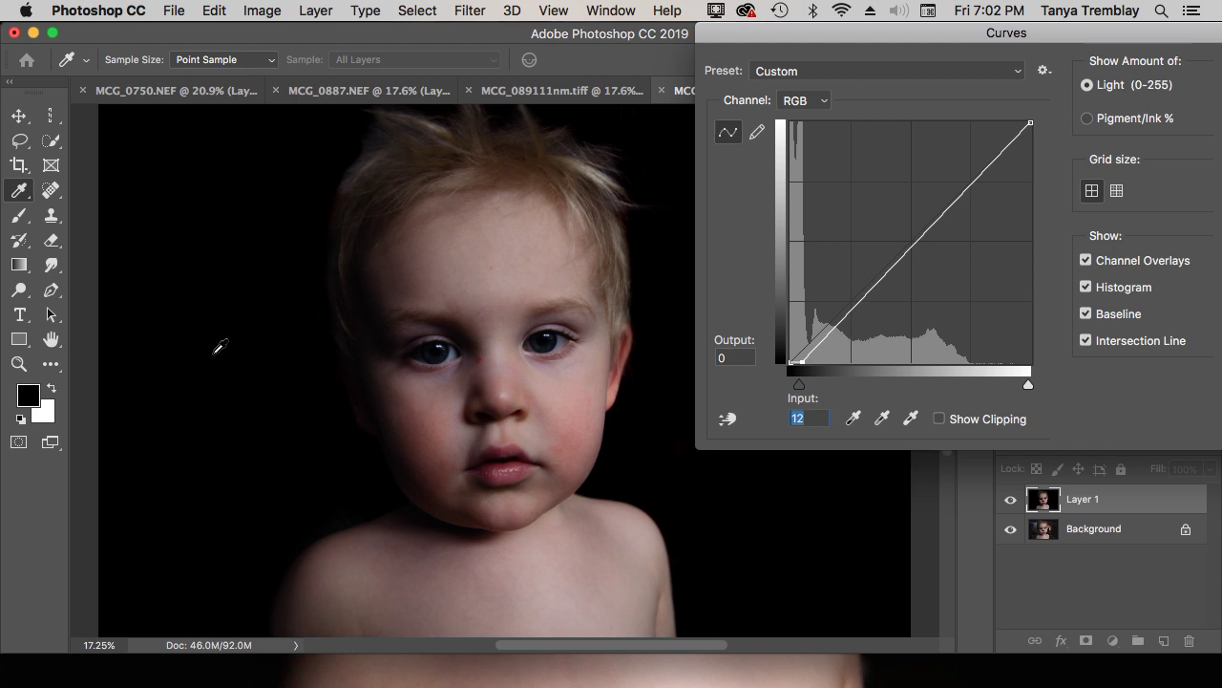
drag(794, 388, 796, 389)
drag(1148, 29, 1066, 9)
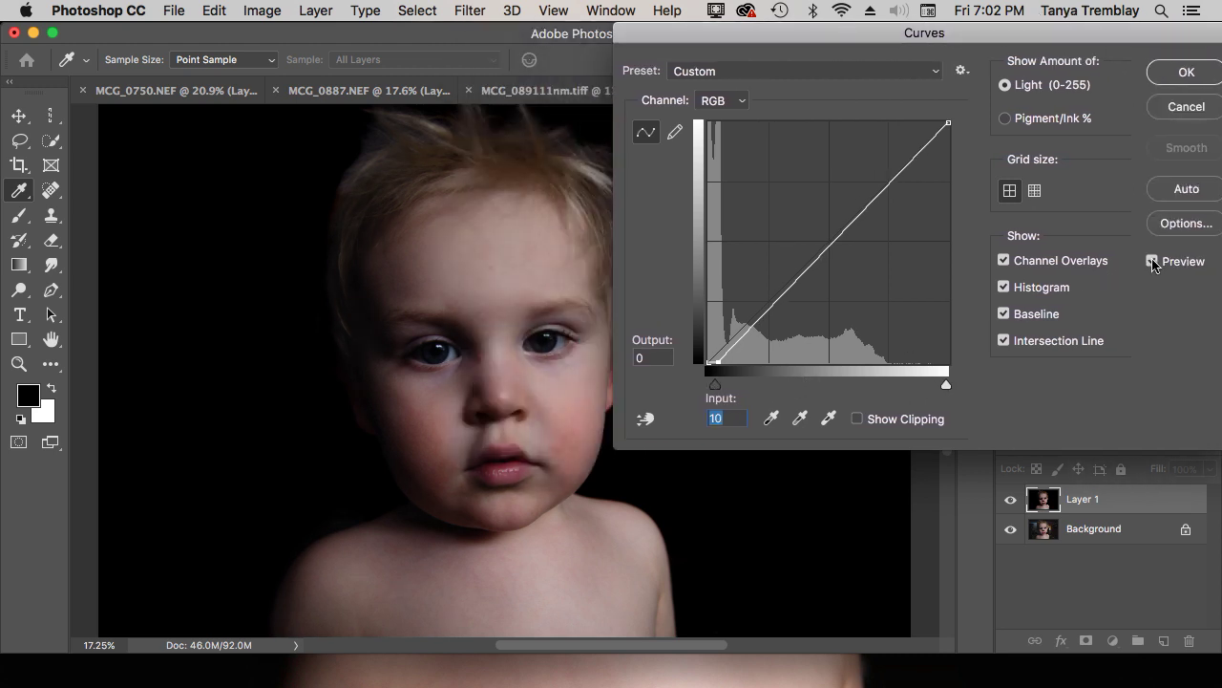
- Compare the image with the Curves preview off and on, and accept the adjustment
click(1152, 263)
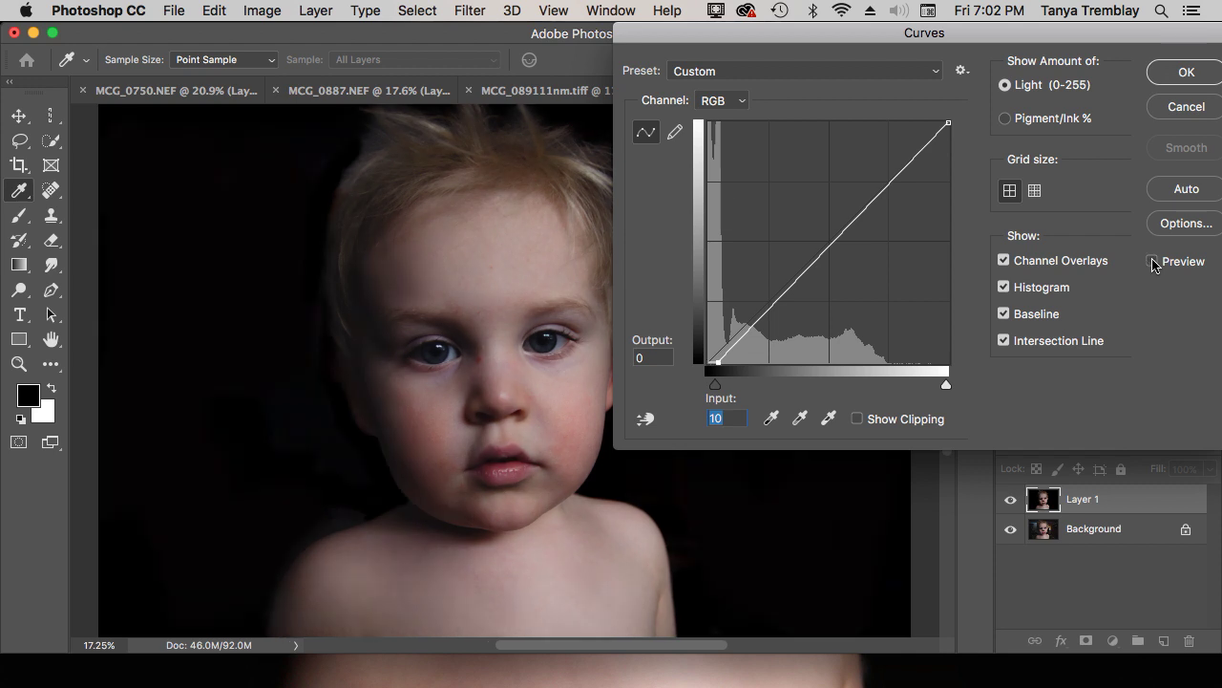
click(1153, 262)
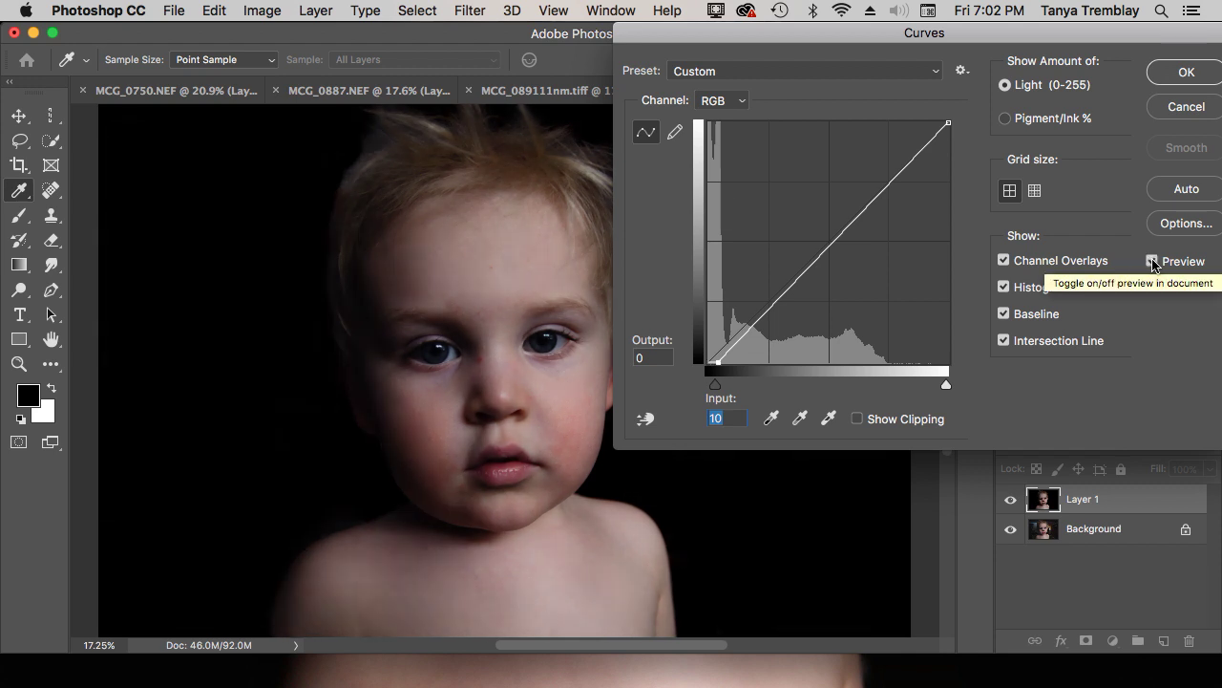
click(1153, 261)
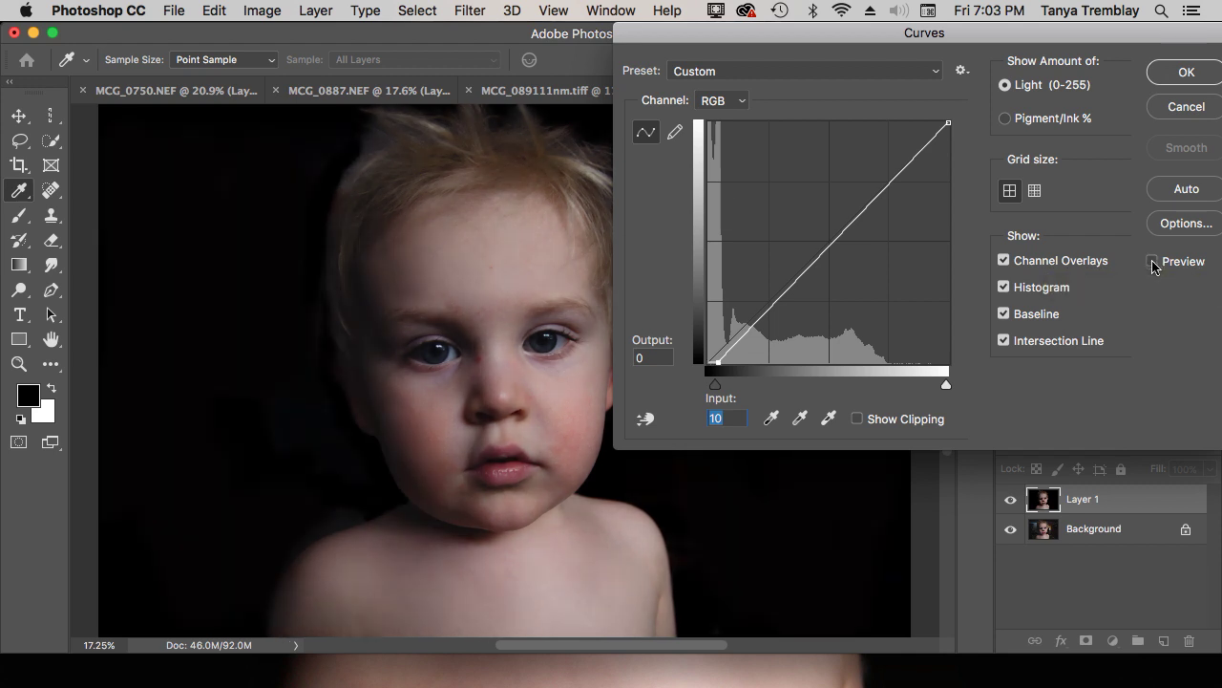
click(1153, 261)
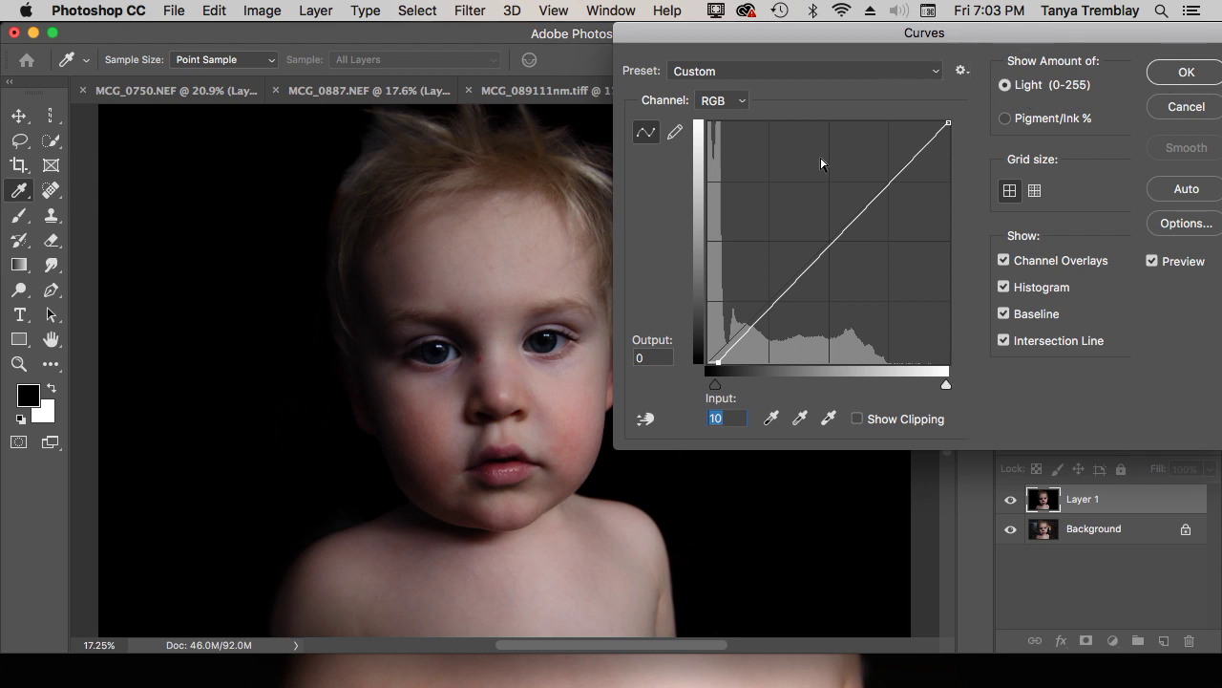
click(1186, 72)
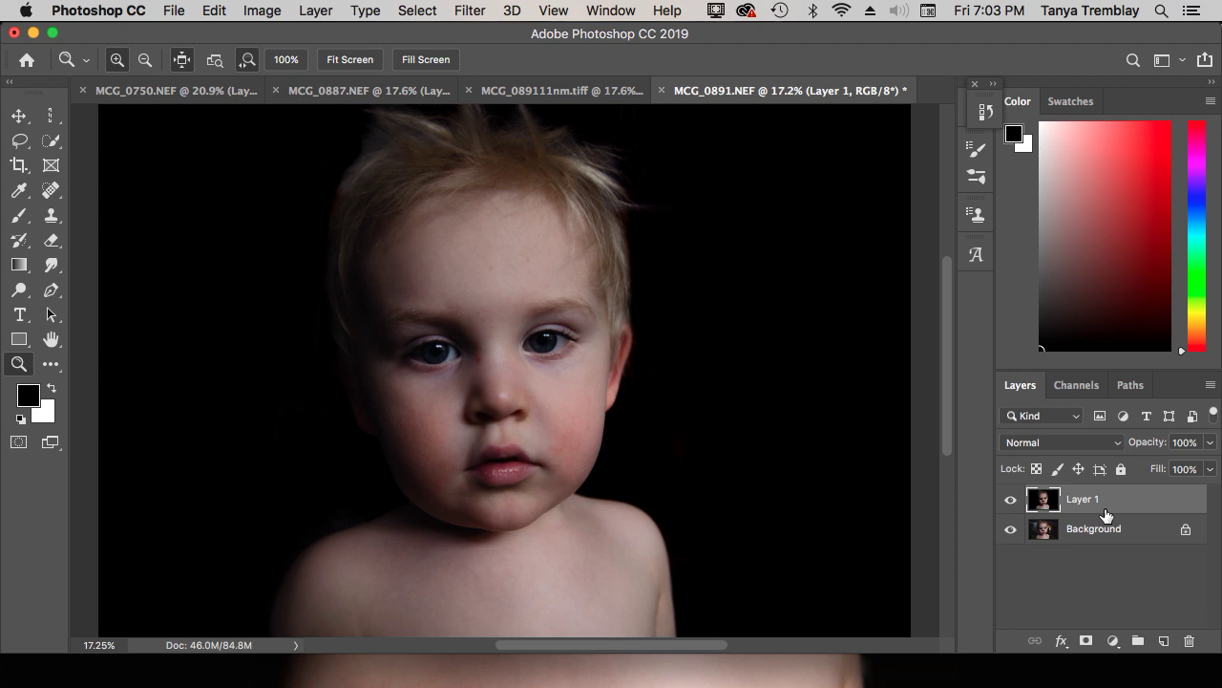
- Compare the image with Layer 1 hidden and shown, and rename that layer "black background"
click(1012, 507)
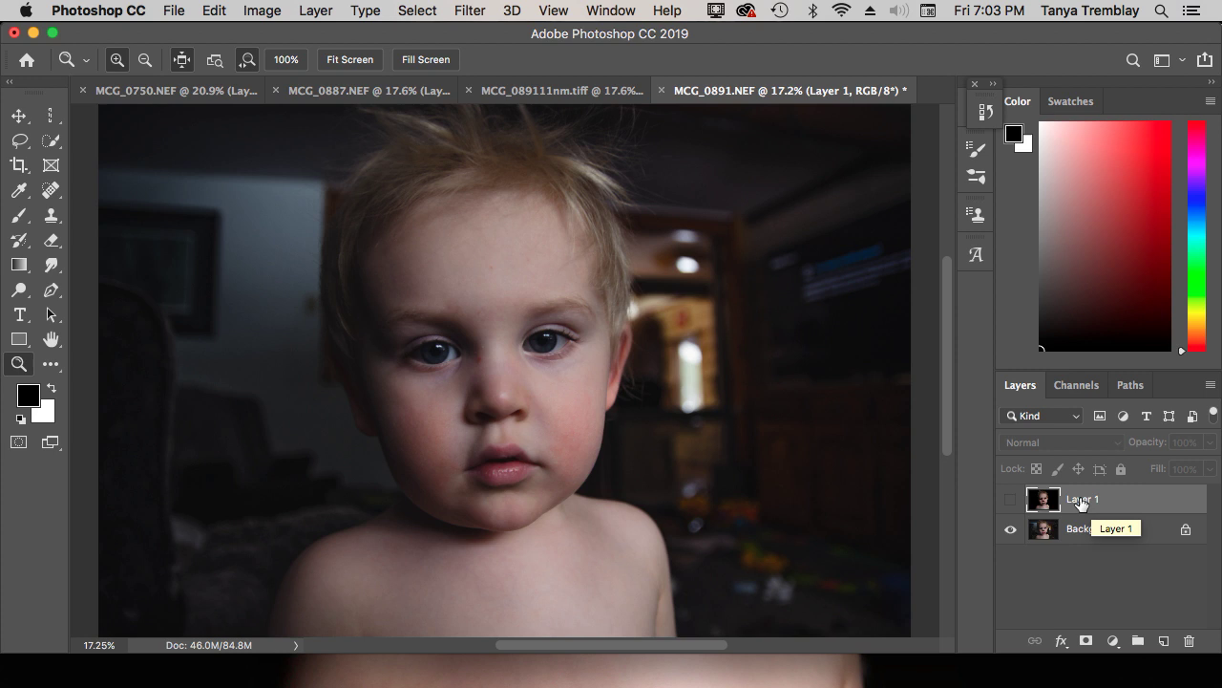
click(1010, 500)
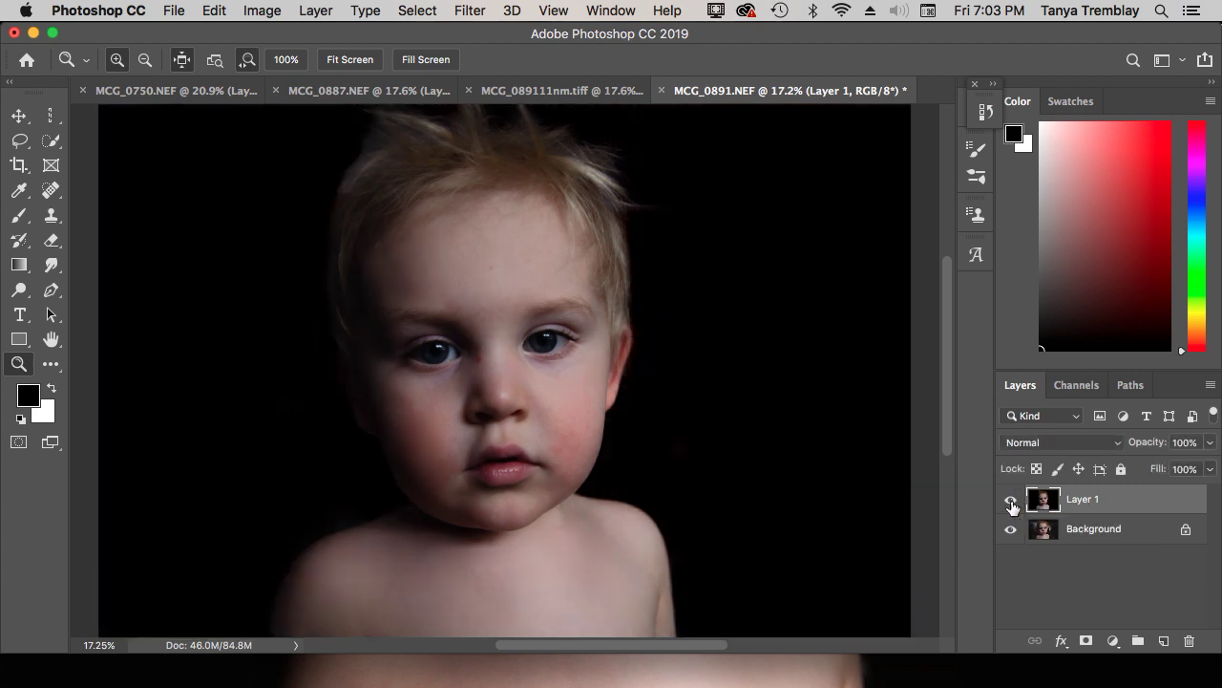
double_click(1087, 503)
text(black backgroumn)
key(BackSpace)
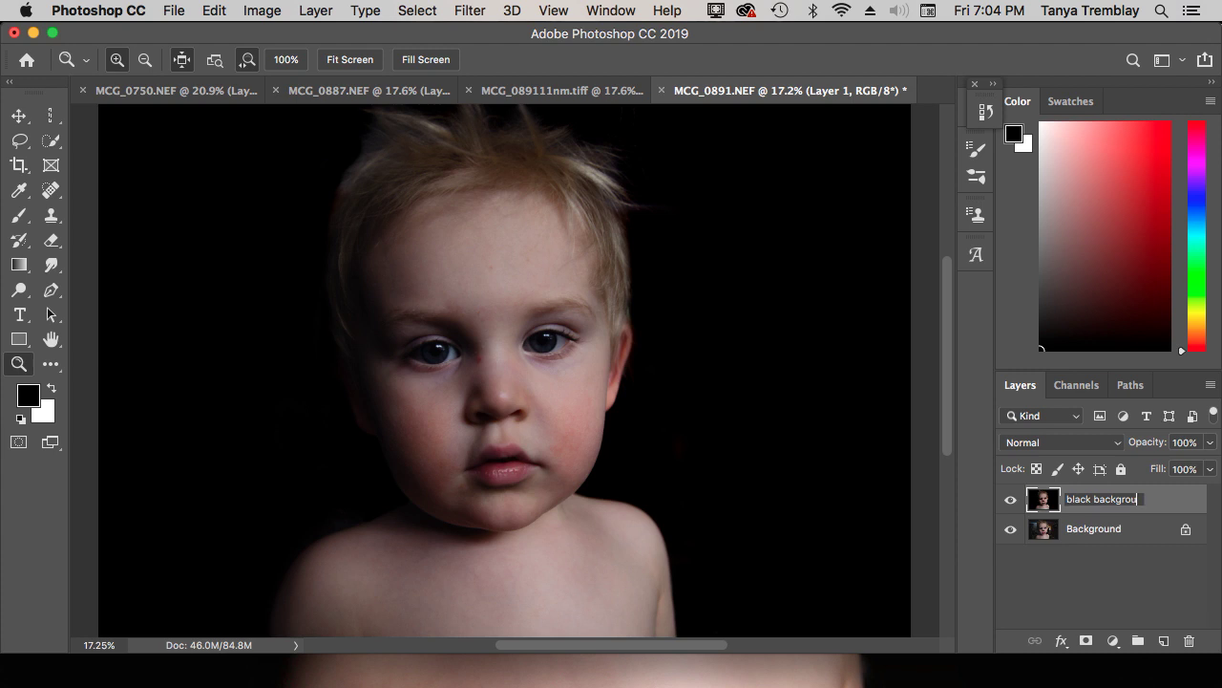
text(nd)
key(Return)
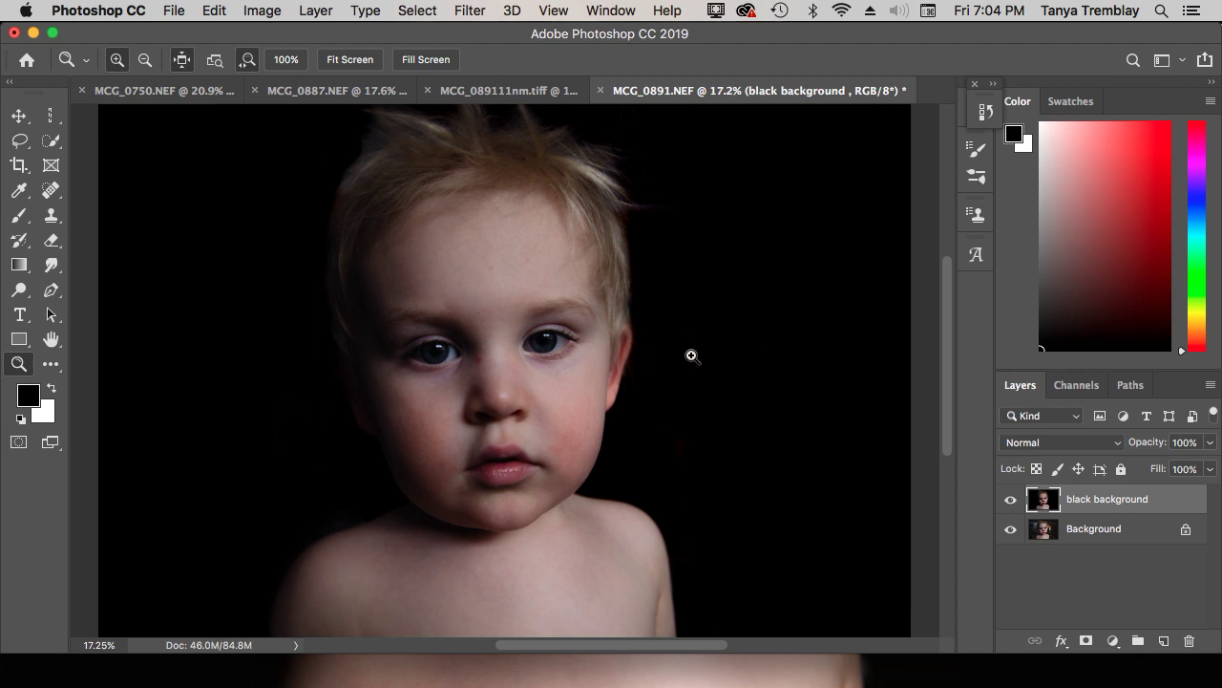
- Compare the black background layer with the original photo, and view the edited MCG_089111nm.tiff for reference before returning to MCG_0891.NEF
click(1011, 500)
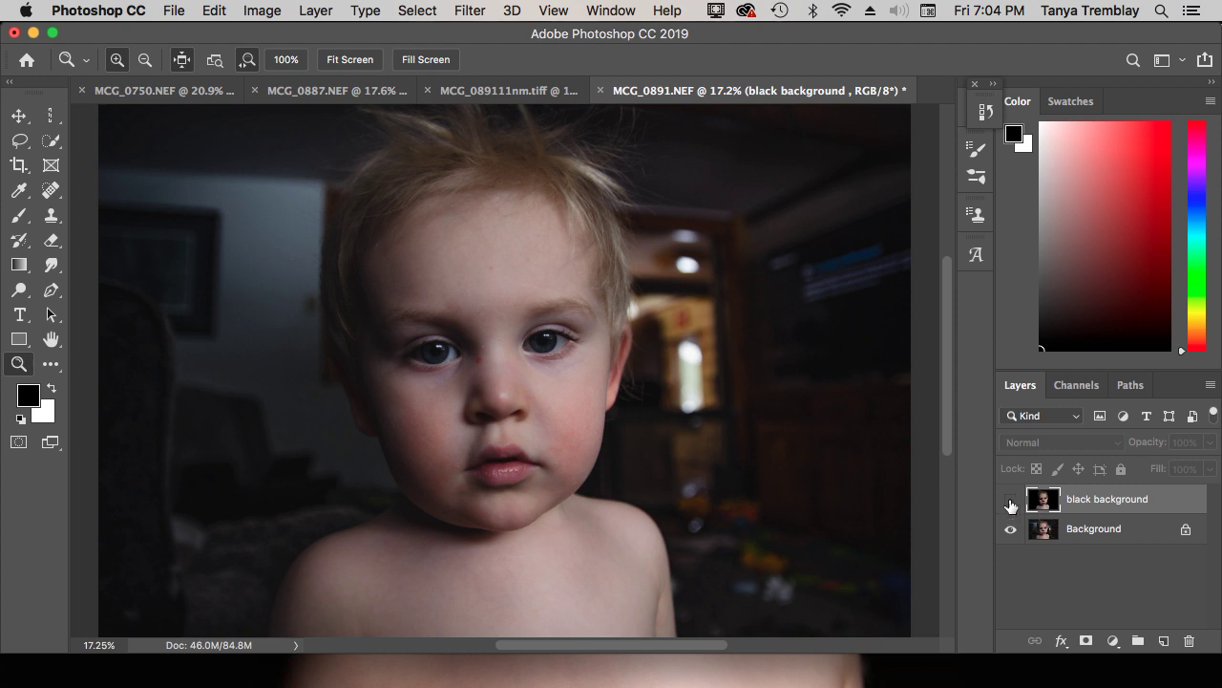
click(1011, 501)
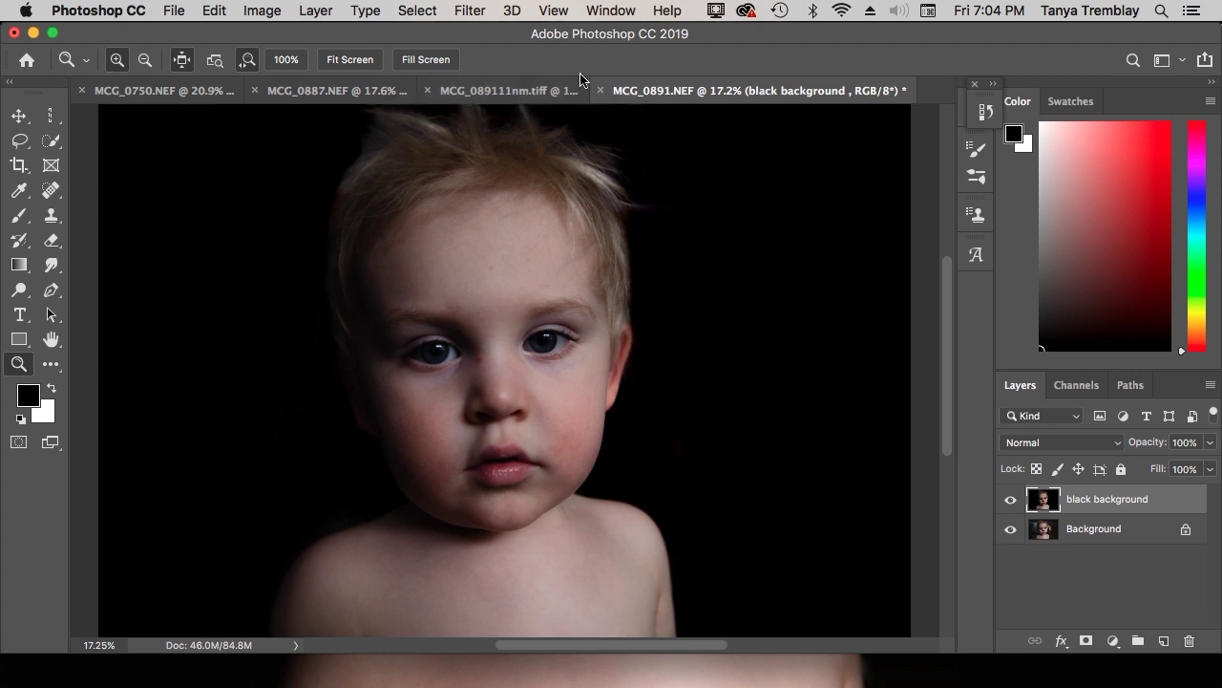
click(528, 93)
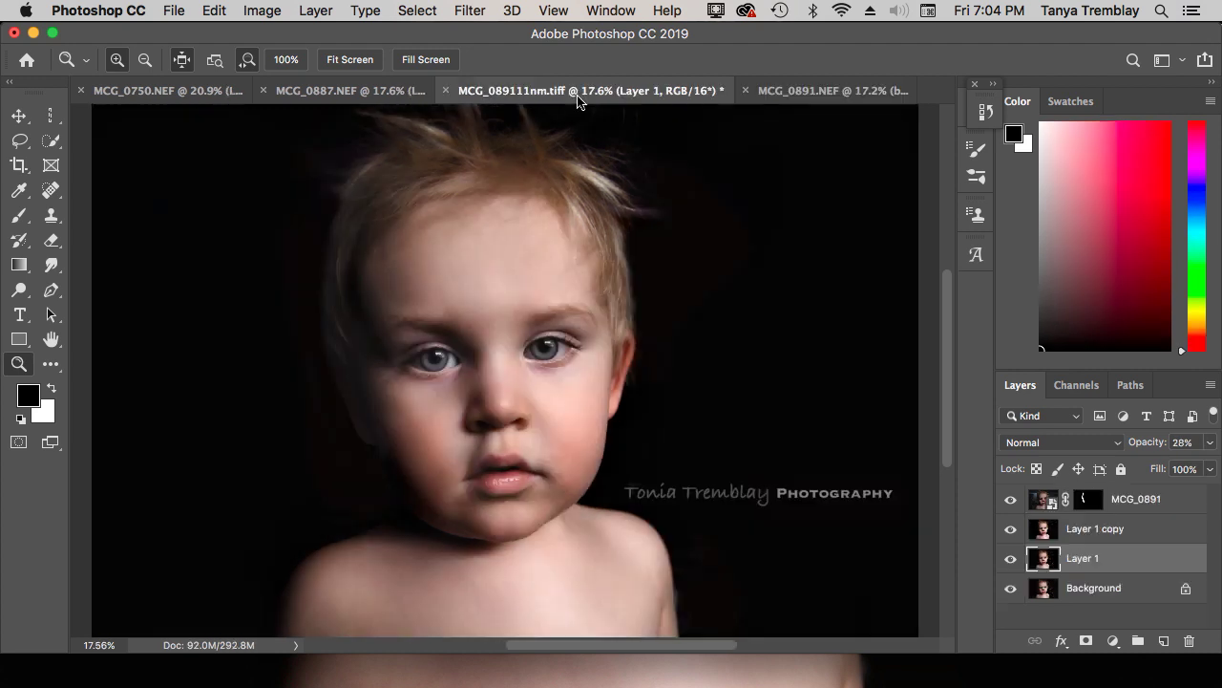
click(832, 92)
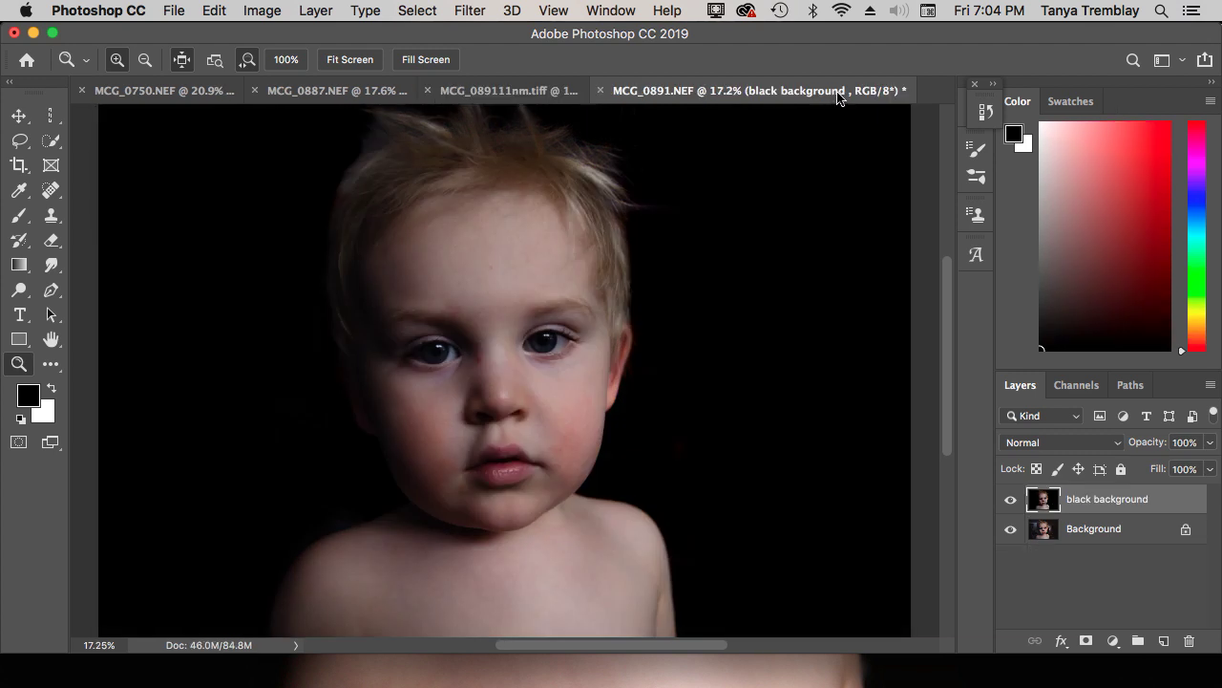